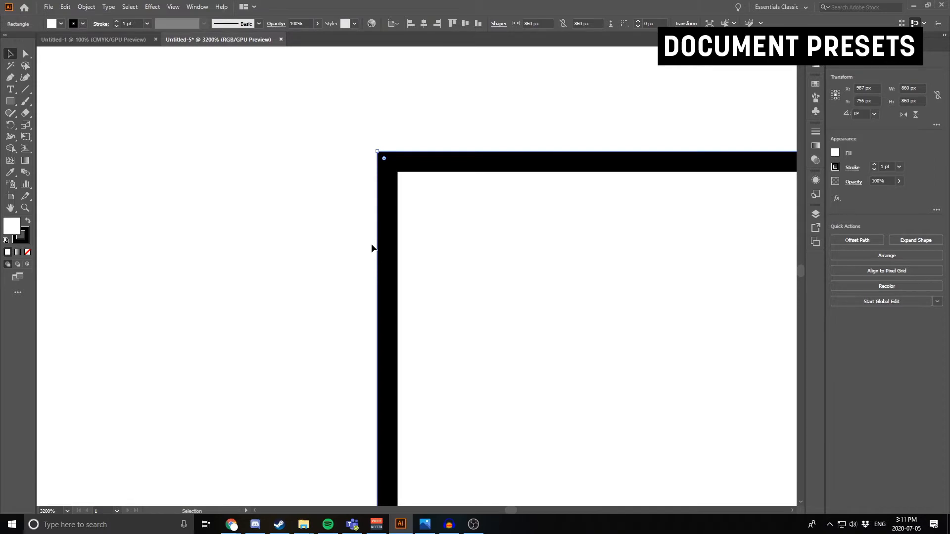
# Examine the edges of the black-stroked rectangle, deselect it and check the document's view and snapping options.
pyautogui.click(341, 268)
pyautogui.scroll(-4, 336, 265)
pyautogui.moveTo(273, 200); pyautogui.dragTo(581, 417)
pyautogui.scroll(-2, 322, 215)
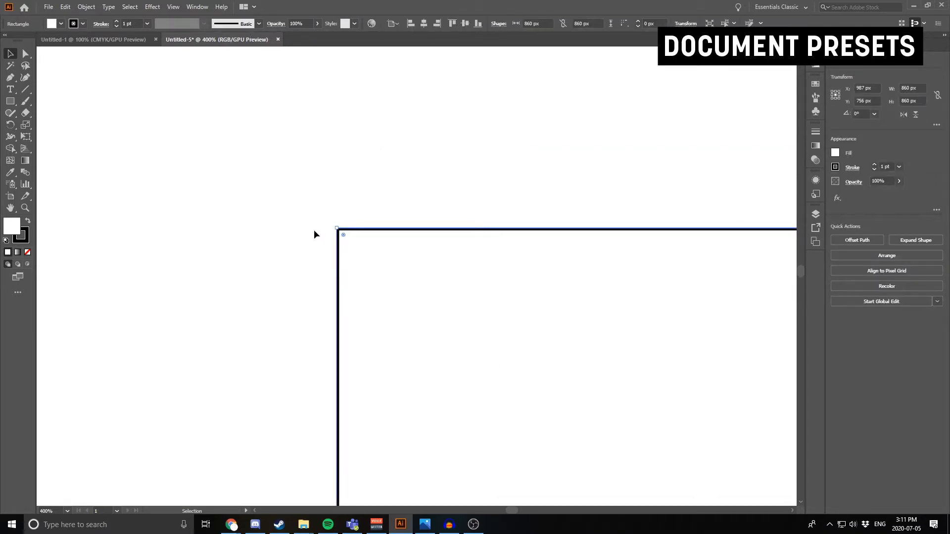
pyautogui.click(173, 6)
pyautogui.click(250, 410)
pyautogui.click(172, 7)
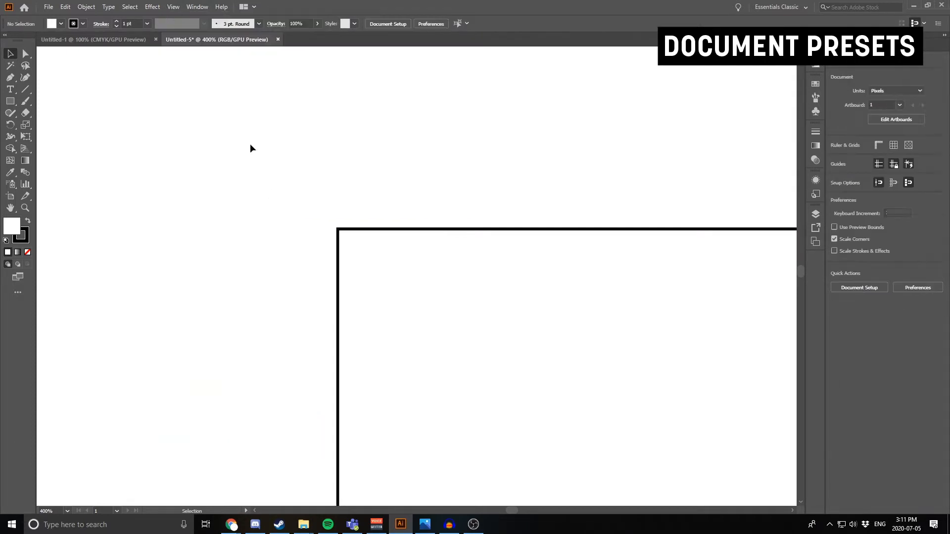
pyautogui.scroll(-3, 246, 176)
pyautogui.click(130, 80)
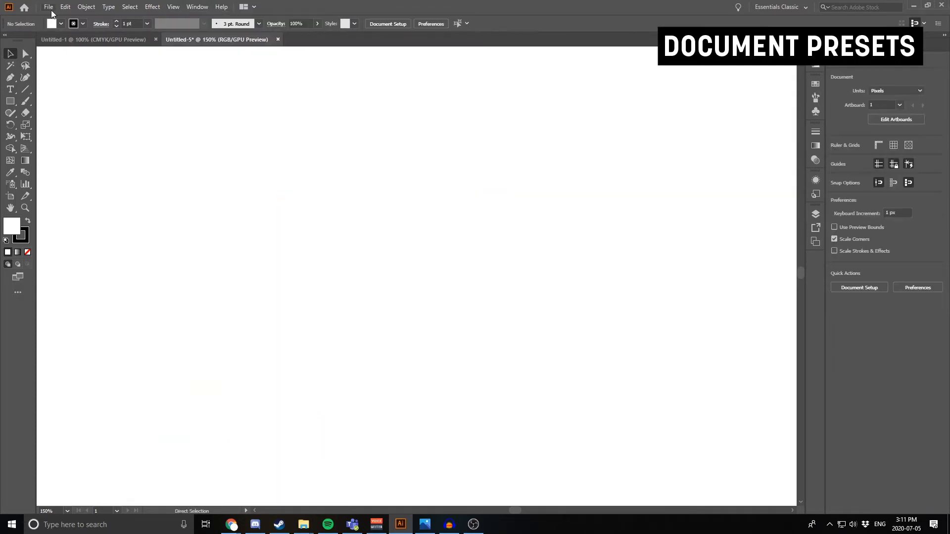
# Create a new document from the 1920 x 1080 Art & Illustration preset and check its view options.
pyautogui.click(50, 7)
pyautogui.click(63, 18)
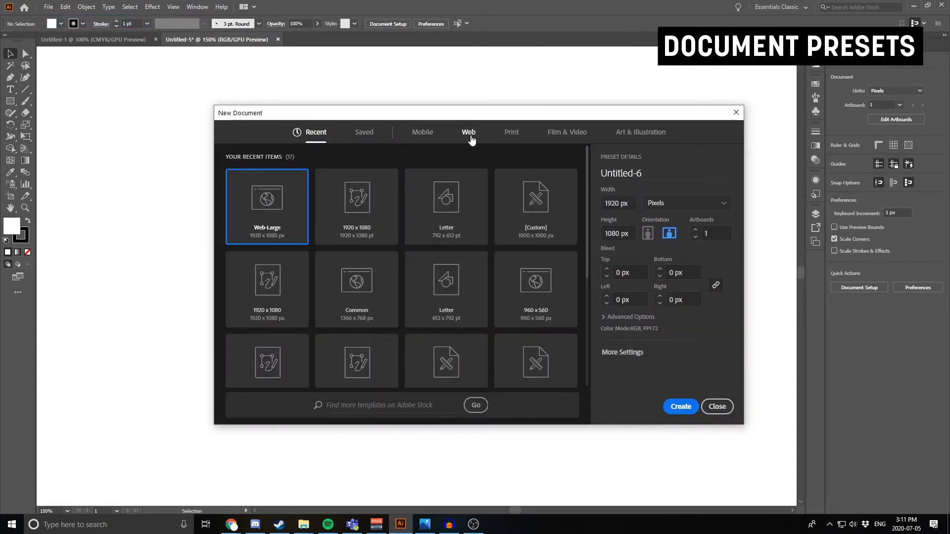
pyautogui.click(653, 138)
pyautogui.click(532, 242)
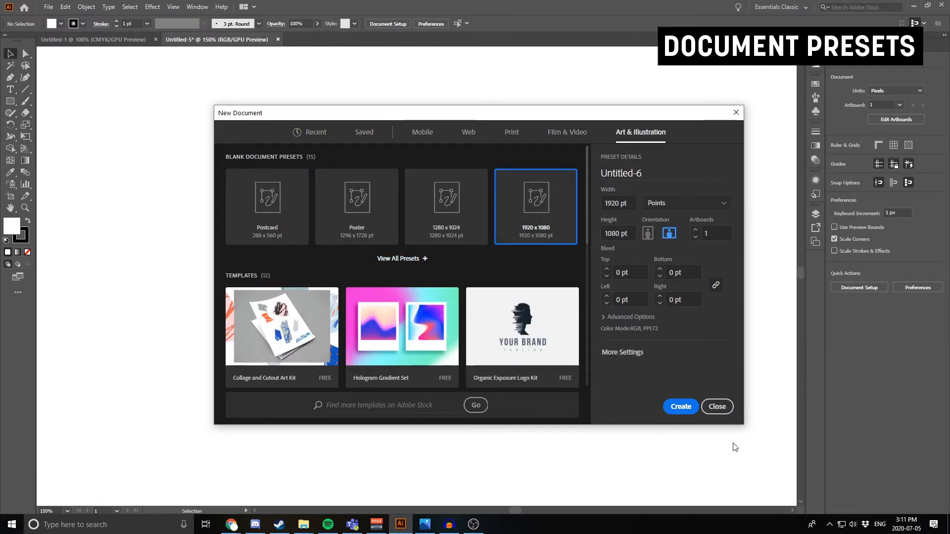
pyautogui.click(680, 406)
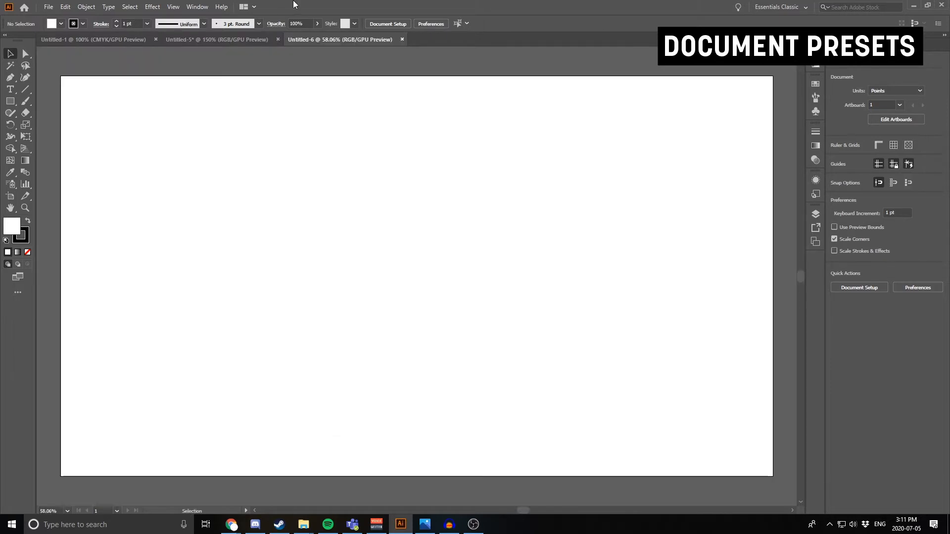
pyautogui.click(173, 7)
pyautogui.click(392, 255)
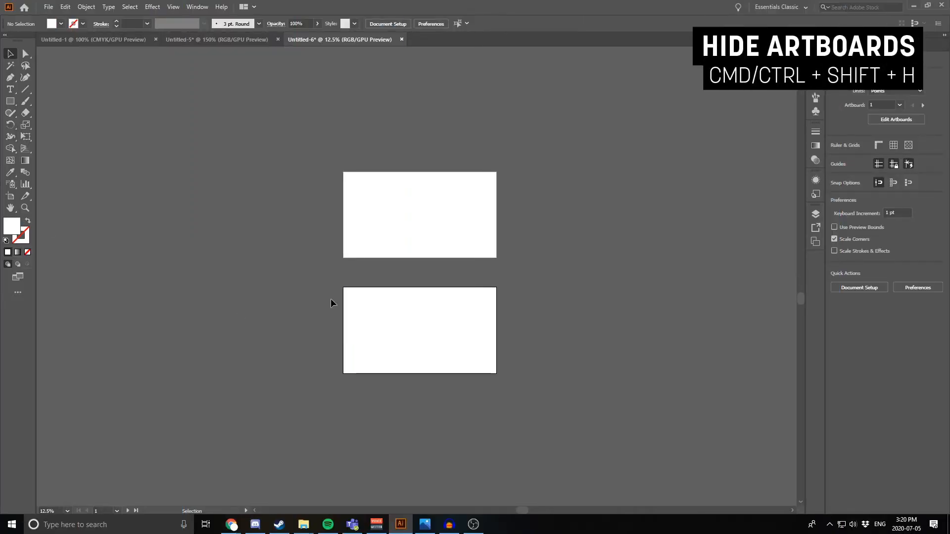
# Hide and show the artboards repeatedly to compare the two artboards with the continuous white canvas.
pyautogui.click(173, 7)
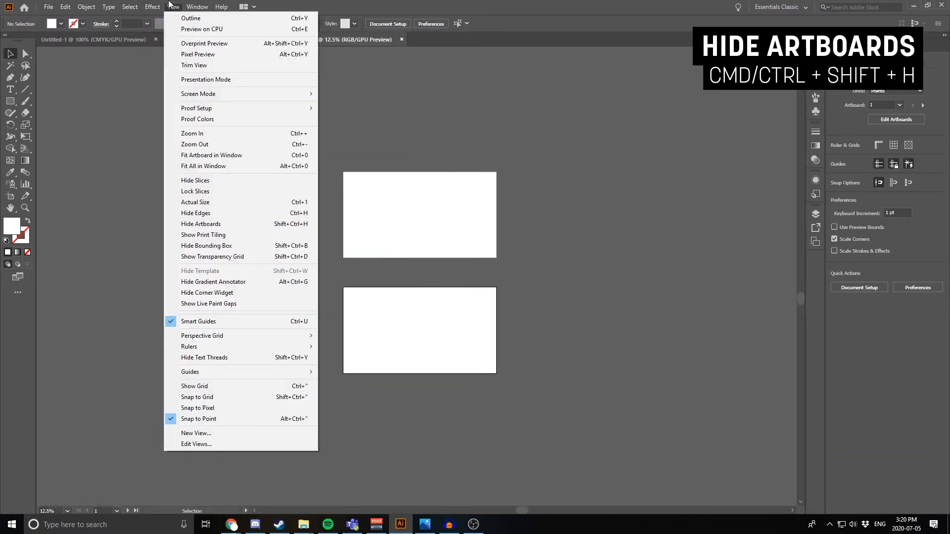
pyautogui.click(243, 225)
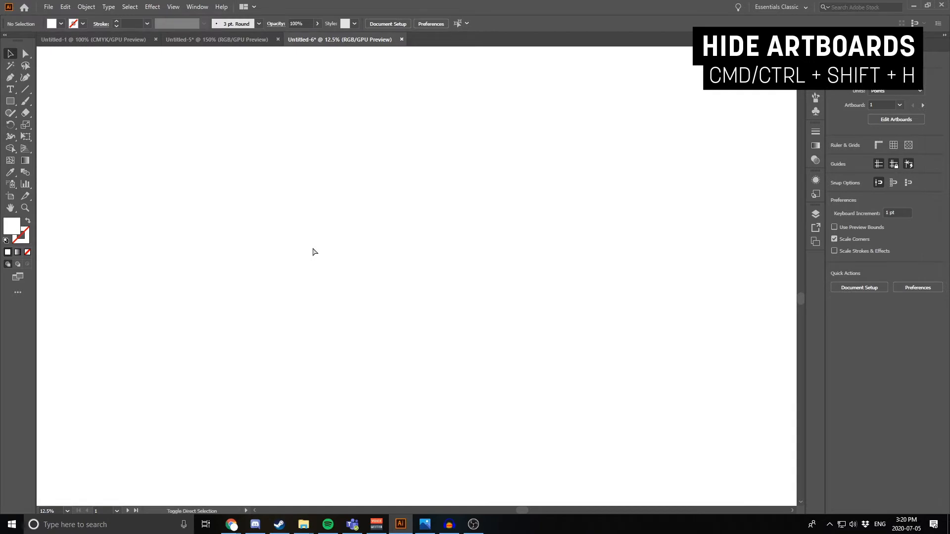
pyautogui.hotkey('ctrl', 'shift', 'h')
pyautogui.hotkey('ctrl', '-')
pyautogui.hotkey('ctrl', '-')
pyautogui.hotkey('ctrl', '-')
pyautogui.hotkey('ctrl', '-')
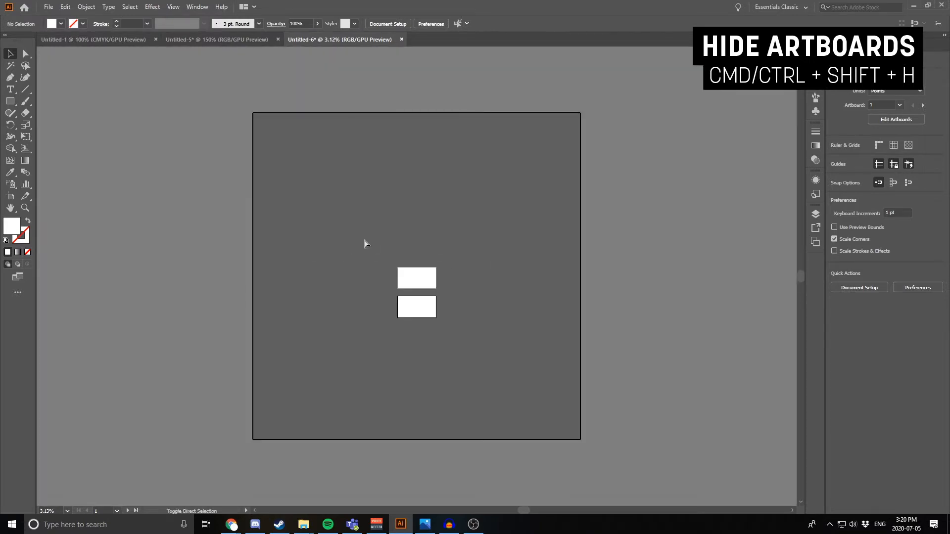
pyautogui.hotkey('ctrl', 'shift', 'h')
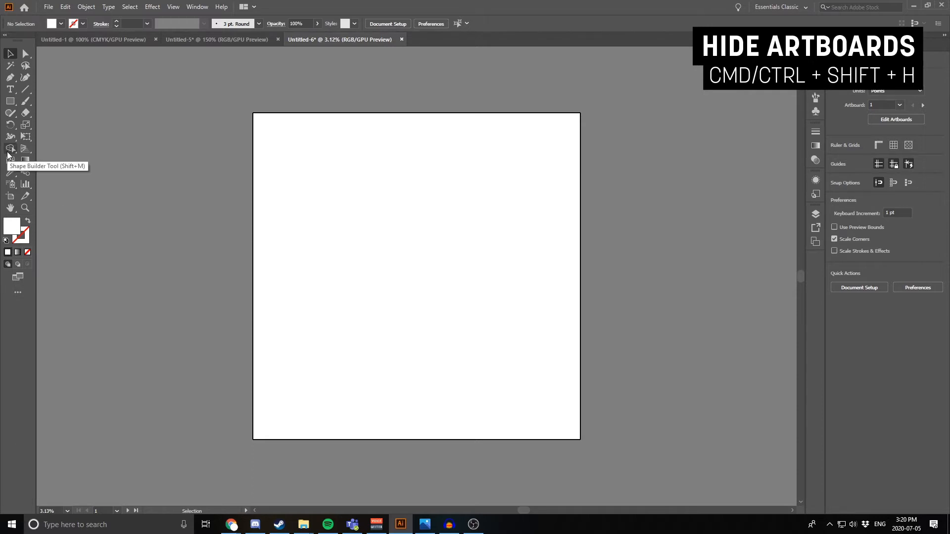
pyautogui.hotkey('ctrl', 'shift', 'h')
# Draw a square of about 595 pt on the lower artboard and give it a red fill.
pyautogui.click(10, 101)
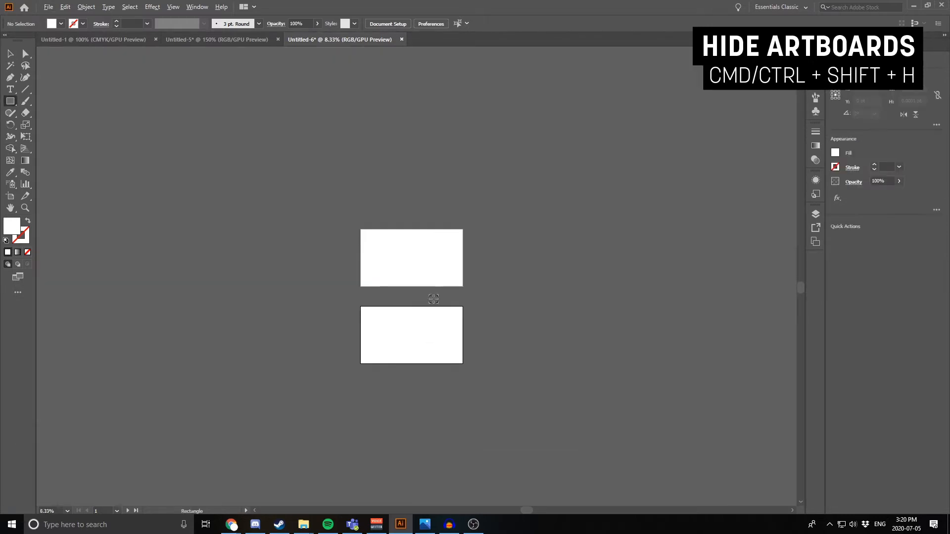
pyautogui.click(51, 24)
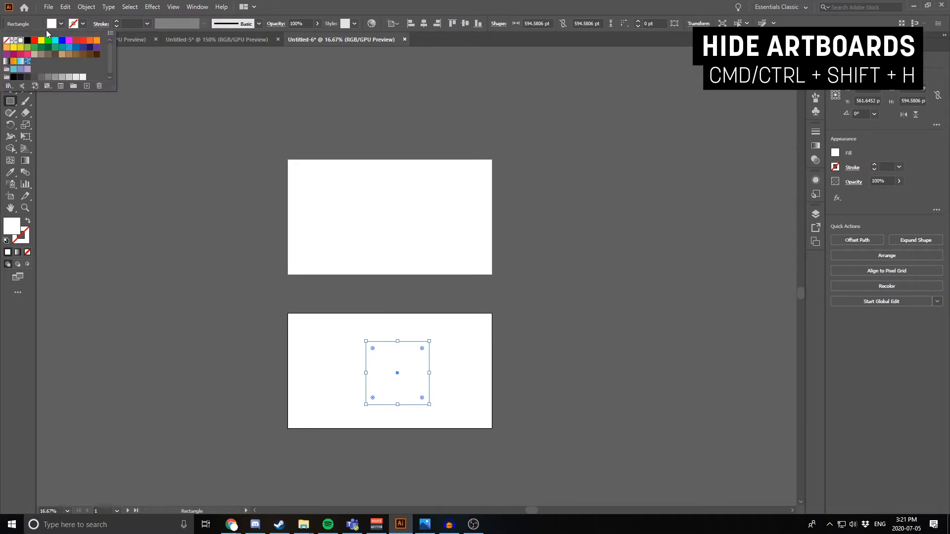
pyautogui.click(33, 40)
pyautogui.press('Escape')
# Copy the red square onto the upper artboard, rotate the copy to 330°, and place a duplicate outside the artboards to the right.
pyautogui.press('v')
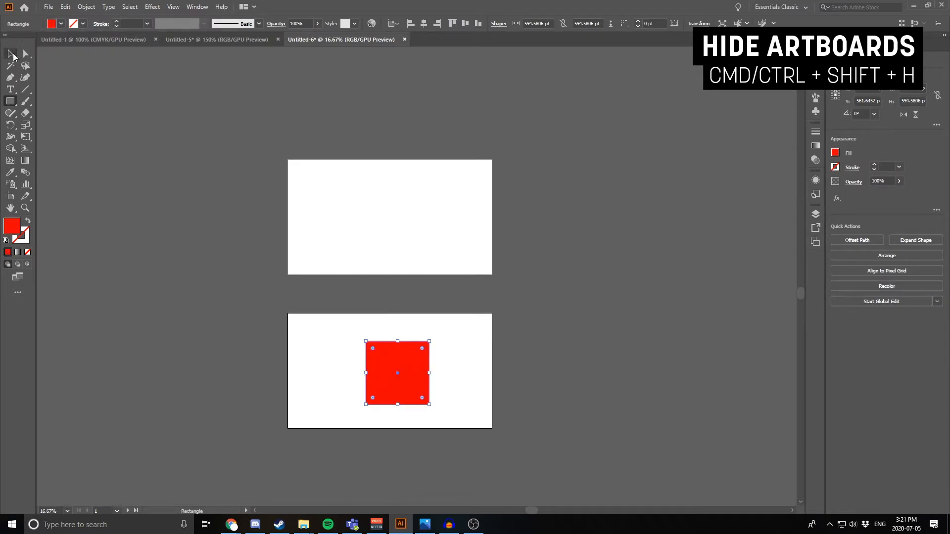
pyautogui.moveTo(398, 366); pyautogui.dragTo(398, 208)
pyautogui.moveTo(431, 179); pyautogui.dragTo(450, 200)
pyautogui.moveTo(416, 213); pyautogui.dragTo(757, 261)
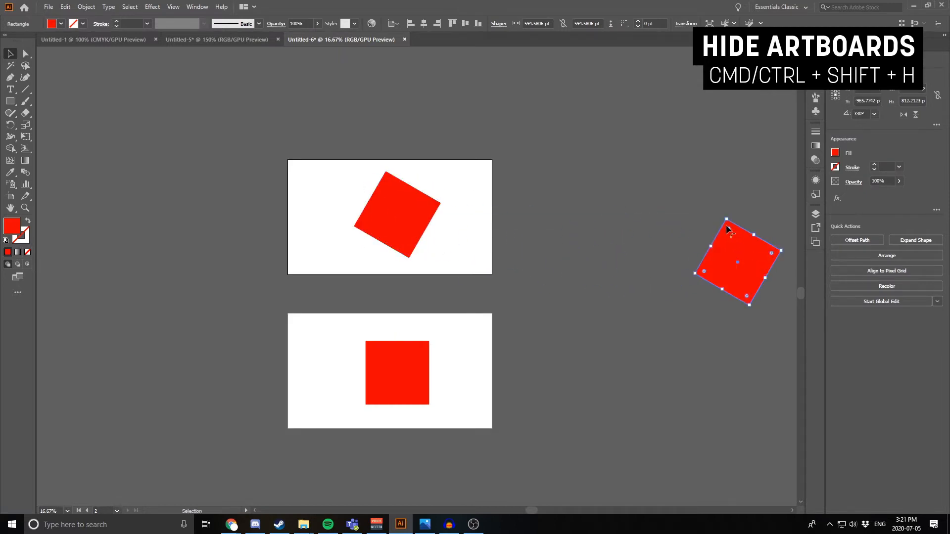
# Round the corners of the red copy outside the artboards until it is nearly circular.
pyautogui.moveTo(729, 229); pyautogui.dragTo(736, 259)
pyautogui.click(581, 400)
pyautogui.scroll(-1, 581, 400)
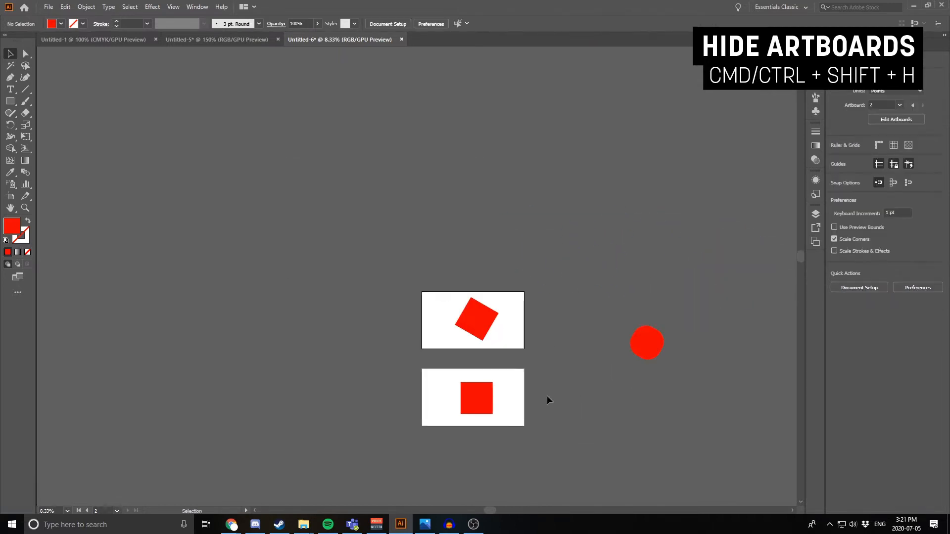
pyautogui.click(652, 347)
pyautogui.click(662, 269)
pyautogui.scroll(-1, 485, 323)
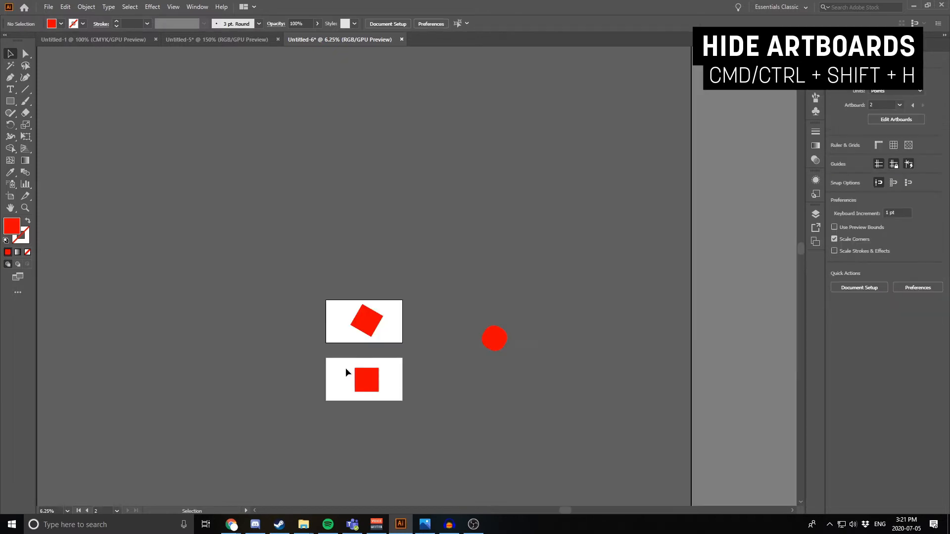
pyautogui.hotkey('ctrl', 'a')
pyautogui.click(578, 444)
pyautogui.click(10, 89)
pyautogui.click(11, 101)
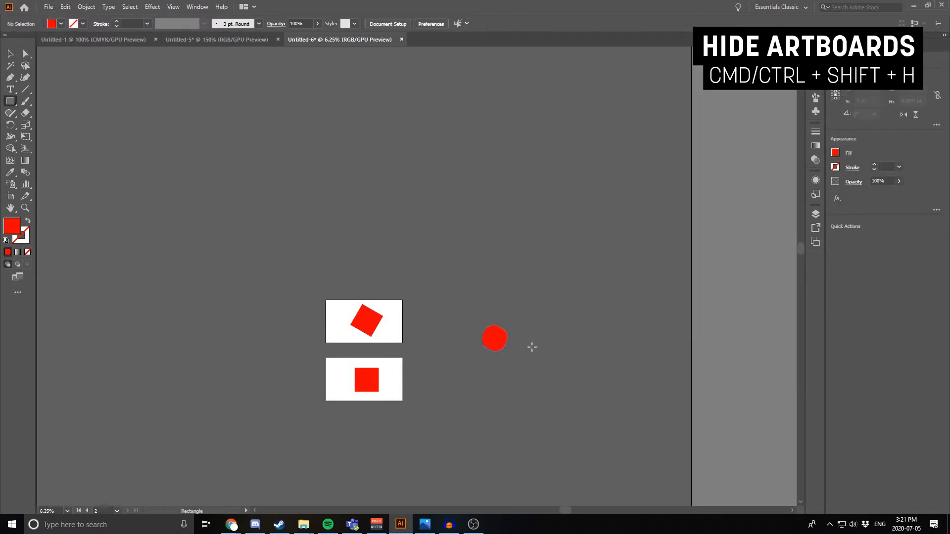
pyautogui.click(10, 53)
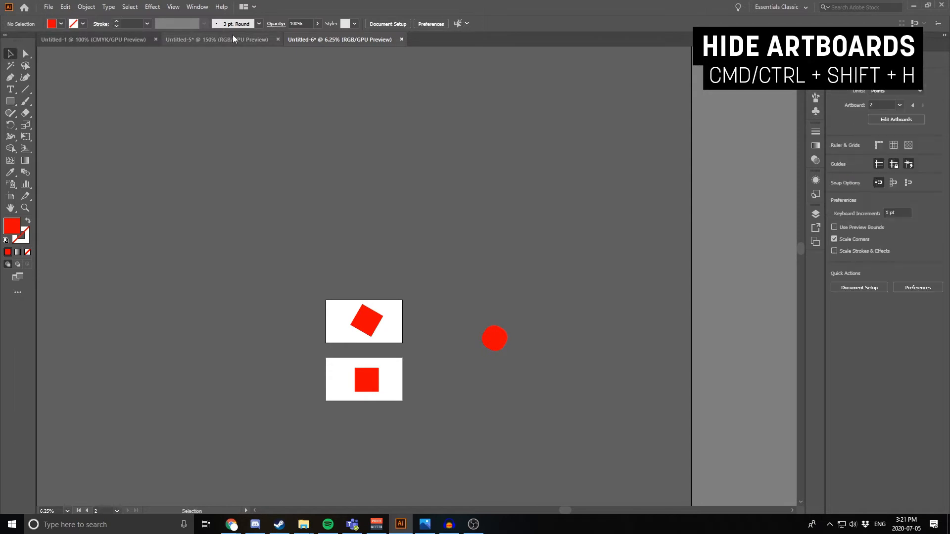
# Hide the artboards so the three red shapes sit on one continuous white canvas.
pyautogui.click(174, 6)
pyautogui.click(240, 225)
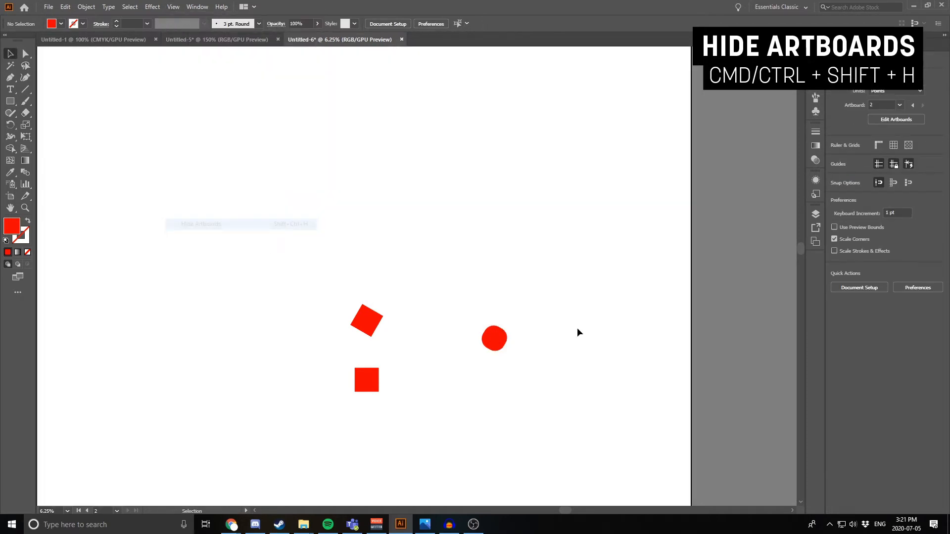
pyautogui.hotkey('ctrl', '-')
pyautogui.moveTo(293, 167); pyautogui.dragTo(278, 144)
pyautogui.click(560, 408)
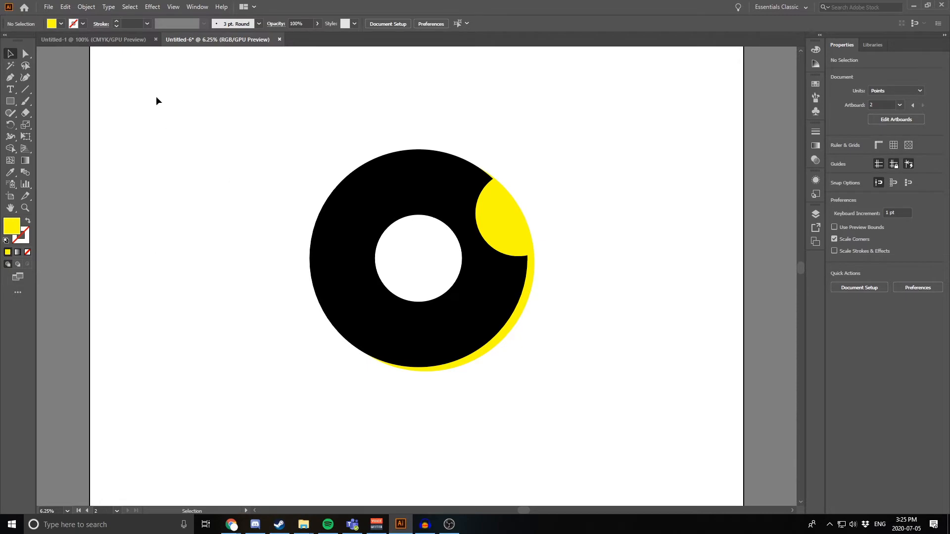
# Show the ring artwork in Outline view and select the notched black disc's path to inspect it, then deselect it.
pyautogui.click(170, 7)
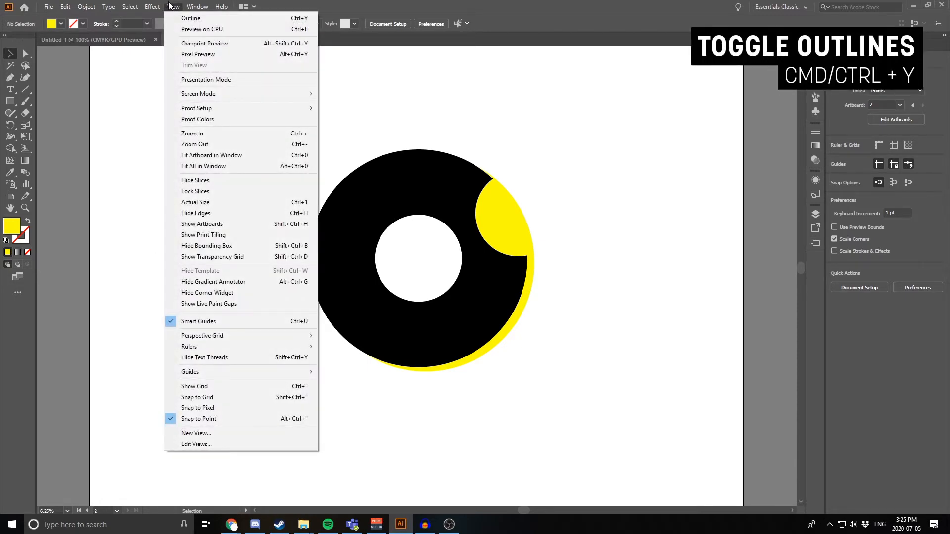
pyautogui.click(178, 18)
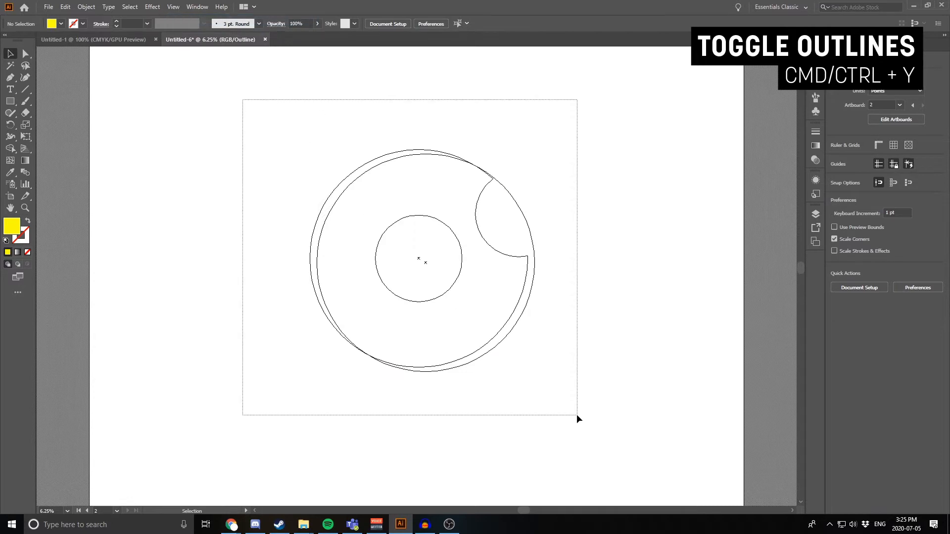
pyautogui.press('a')
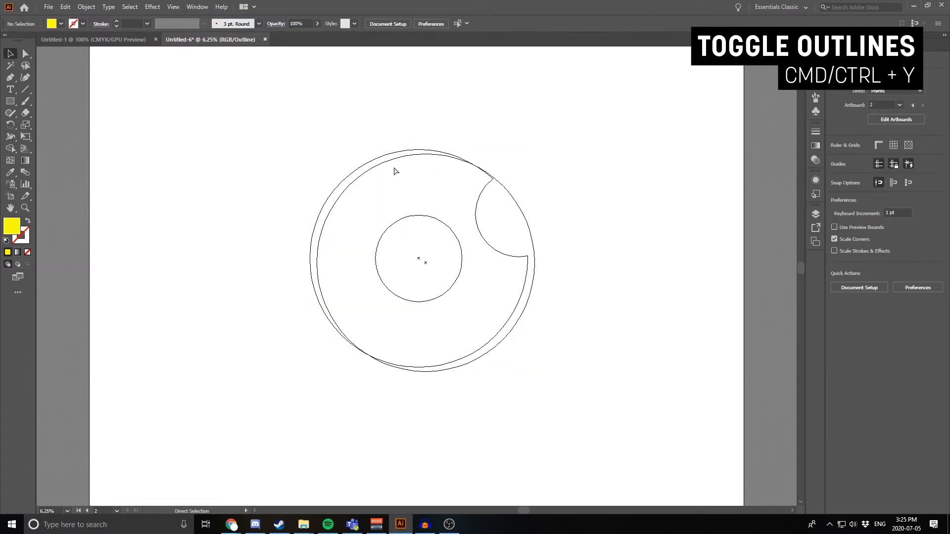
pyautogui.hotkey('ctrl', 'y')
pyautogui.hotkey('ctrl', 'y')
pyautogui.press('v')
pyautogui.moveTo(509, 260); pyautogui.dragTo(527, 255)
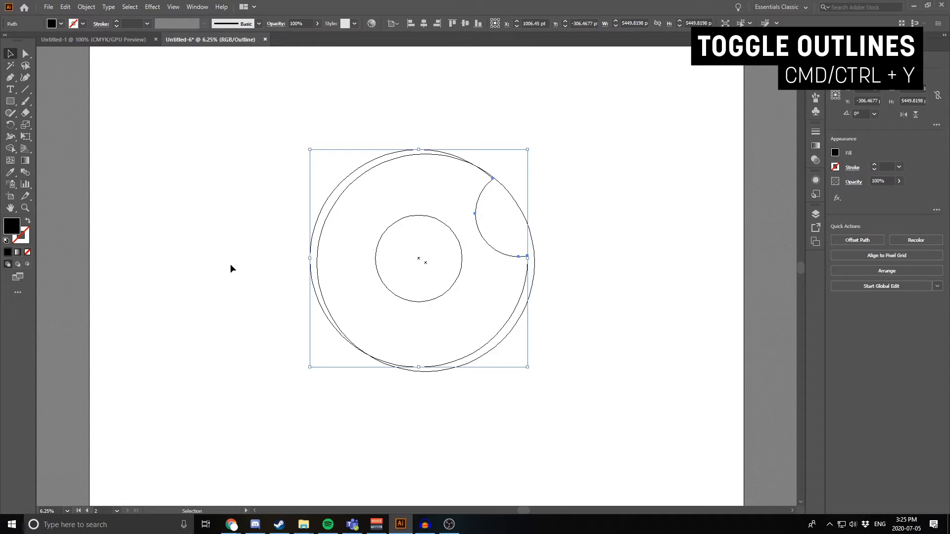
pyautogui.click(272, 107)
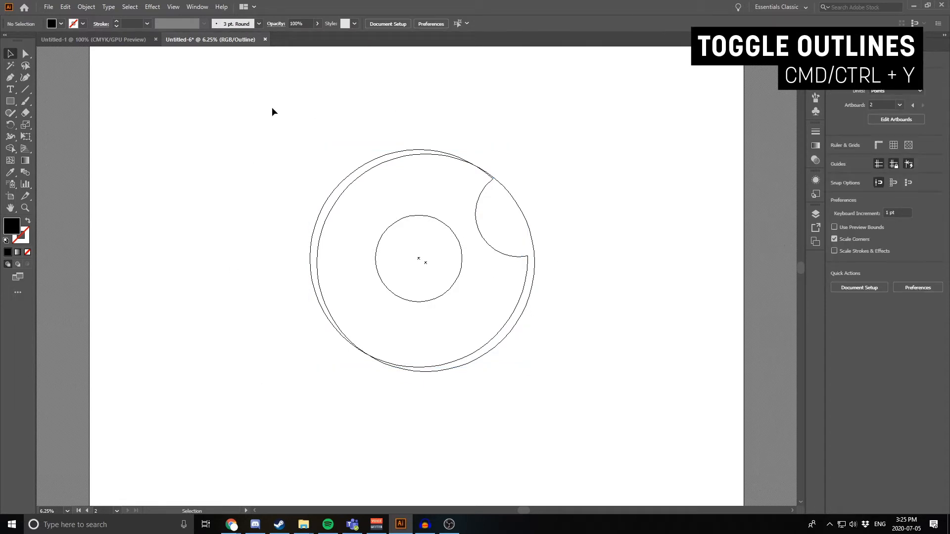
# Toggle repeatedly between Outline and Preview to compare the artwork's paths with its filled shapes, ending in Preview.
pyautogui.hotkey('ctrl', 'y')
pyautogui.hotkey('ctrl', 'y')
pyautogui.hotkey('ctrl', 'y')
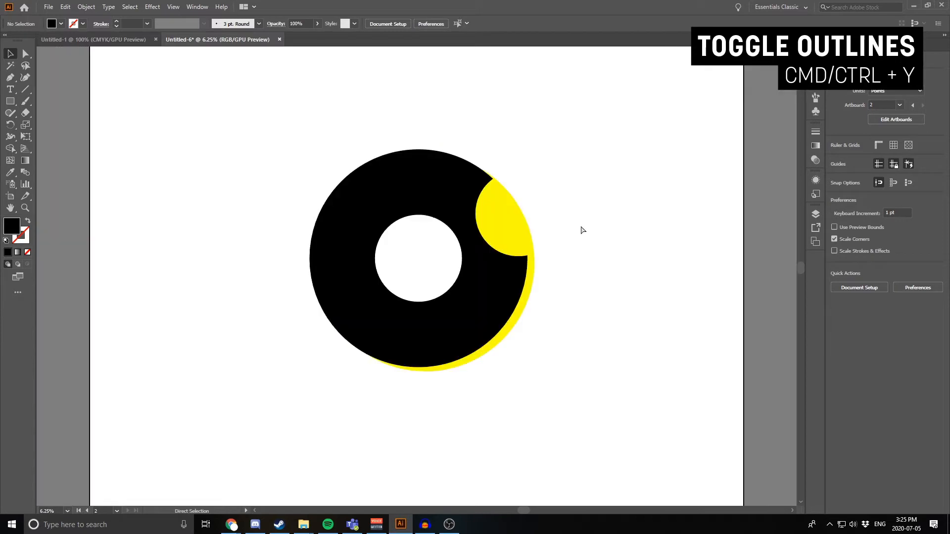
pyautogui.hotkey('ctrl', 'y')
pyautogui.hotkey('ctrl', 'y')
pyautogui.hotkey('ctrl', 'y')
pyautogui.hotkey('ctrl', 'y')
pyautogui.hotkey('ctrl', 'y')
pyautogui.hotkey('ctrl', 'y')
# Move the yellow circle slightly up and left in Preview so it roughly lines up behind the black disc.
pyautogui.scroll(1, 329, 176)
pyautogui.scroll(-1, 317, 193)
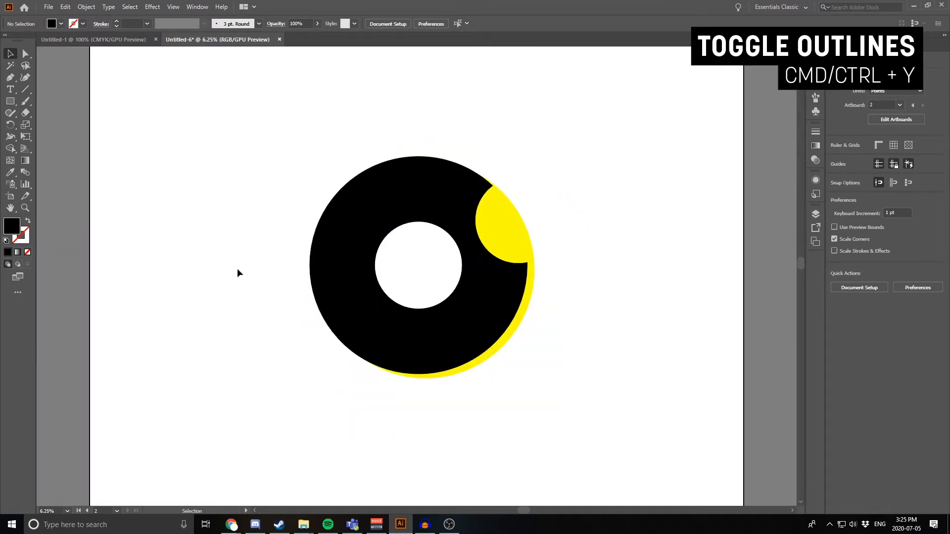
pyautogui.scroll(1, 242, 262)
pyautogui.scroll(1, 410, 185)
pyautogui.moveTo(688, 245); pyautogui.dragTo(677, 239)
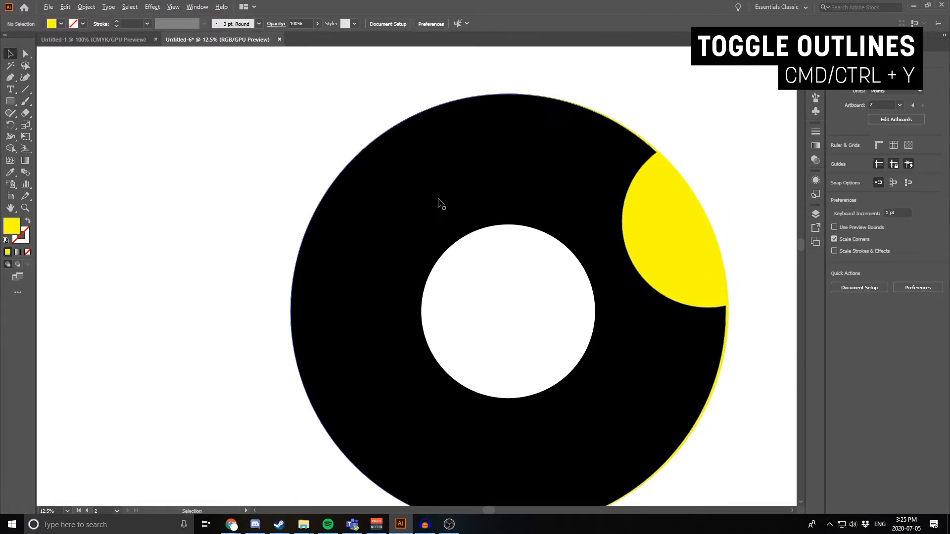
pyautogui.scroll(-1, 329, 200)
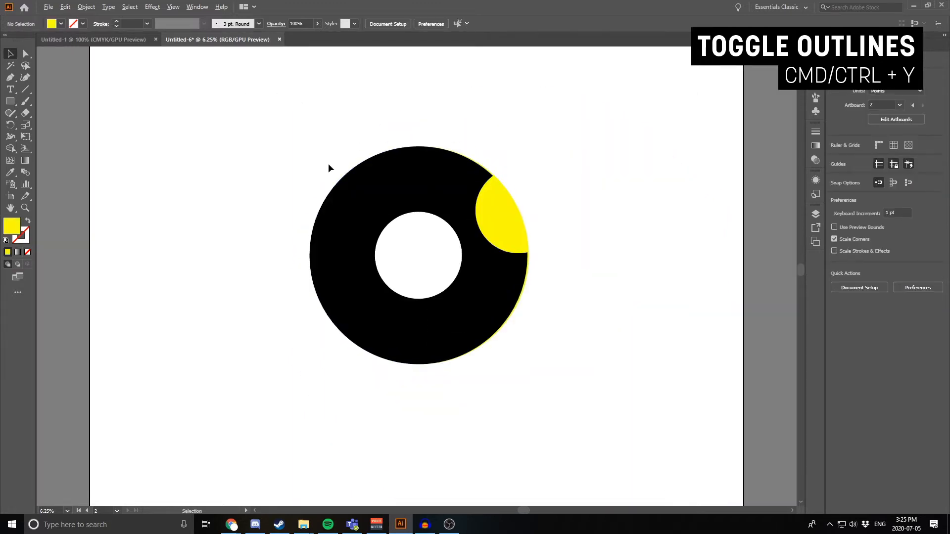
# In Outline view, align the yellow circle's path exactly with the black disc's outer edge.
pyautogui.hotkey('ctrl', 'y')
pyautogui.scroll(2, 329, 154)
pyautogui.scroll(1, 510, 133)
pyautogui.scroll(1, 510, 132)
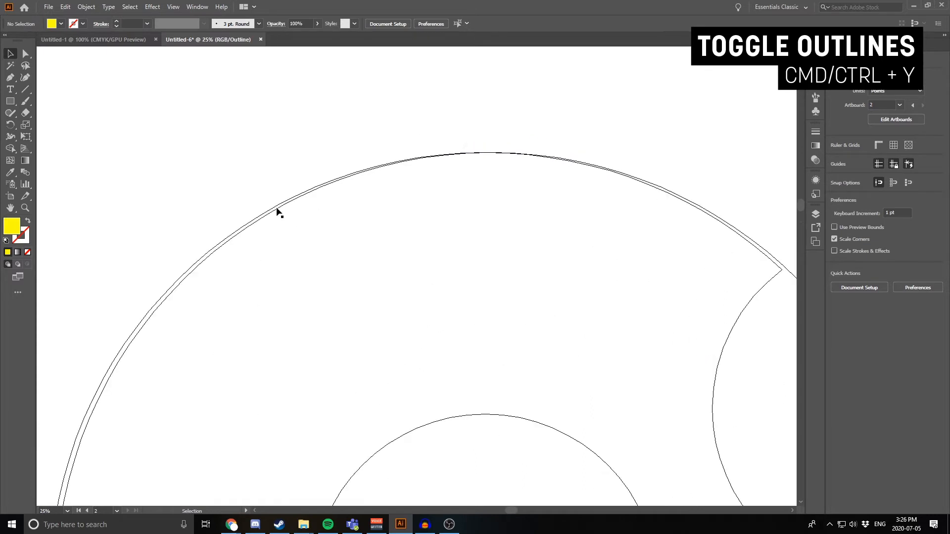
pyautogui.scroll(-1, 143, 202)
pyautogui.scroll(1, 569, 268)
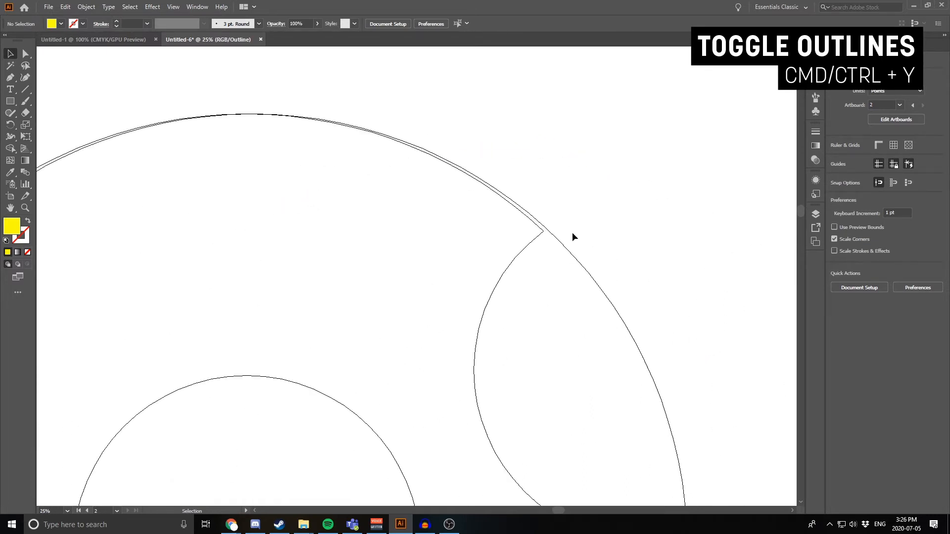
pyautogui.click(557, 236)
pyautogui.scroll(1, 526, 233)
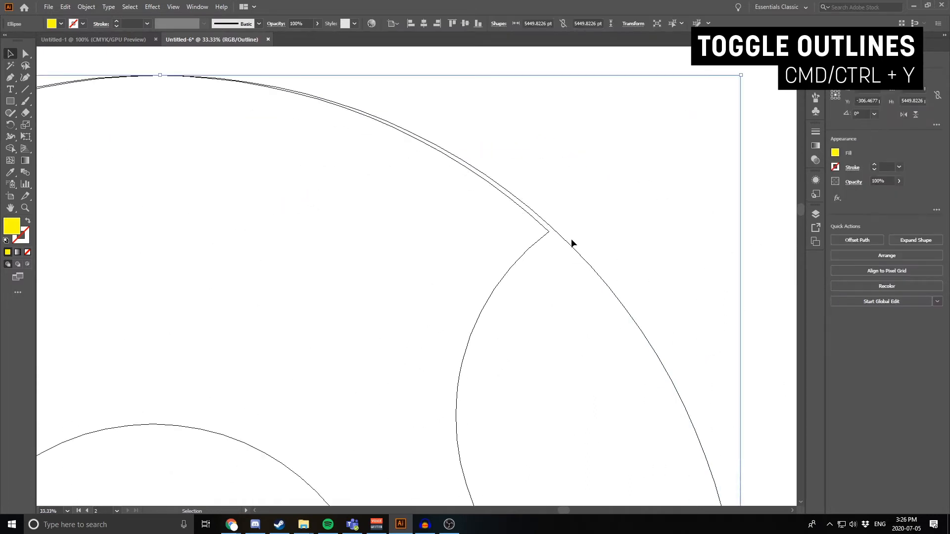
pyautogui.moveTo(568, 239); pyautogui.dragTo(558, 239)
pyautogui.click(586, 209)
# Return the artwork to Preview and send the white centre circle to the back, behind the black disc.
pyautogui.scroll(-5, 587, 208)
pyautogui.scroll(1, 375, 412)
pyautogui.scroll(1, 281, 432)
pyautogui.scroll(-1, 530, 444)
pyautogui.hotkey('ctrl', 'y')
pyautogui.click(499, 289)
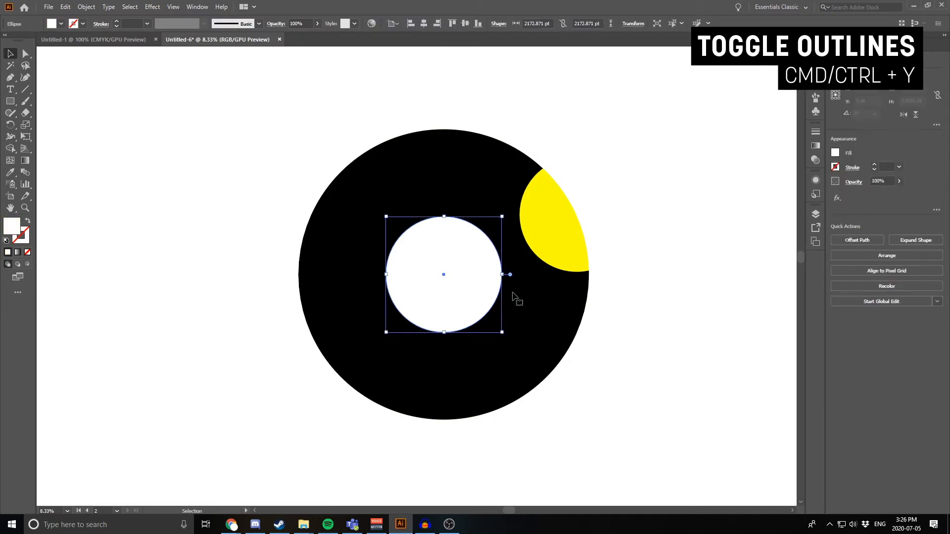
pyautogui.hotkey('ctrl', 'shift', '[')
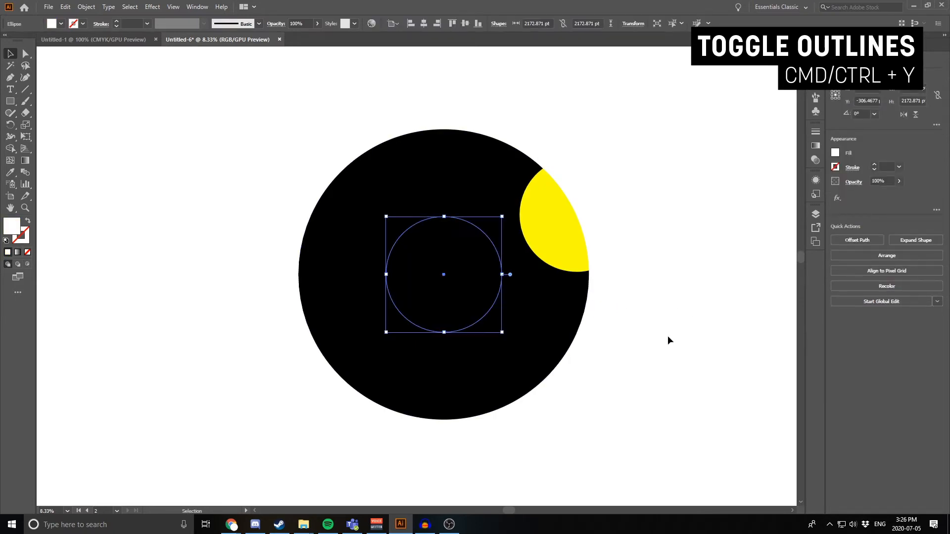
# Try sending the black disc and yellow circle to the back, and undo the reordering.
pyautogui.click(668, 341)
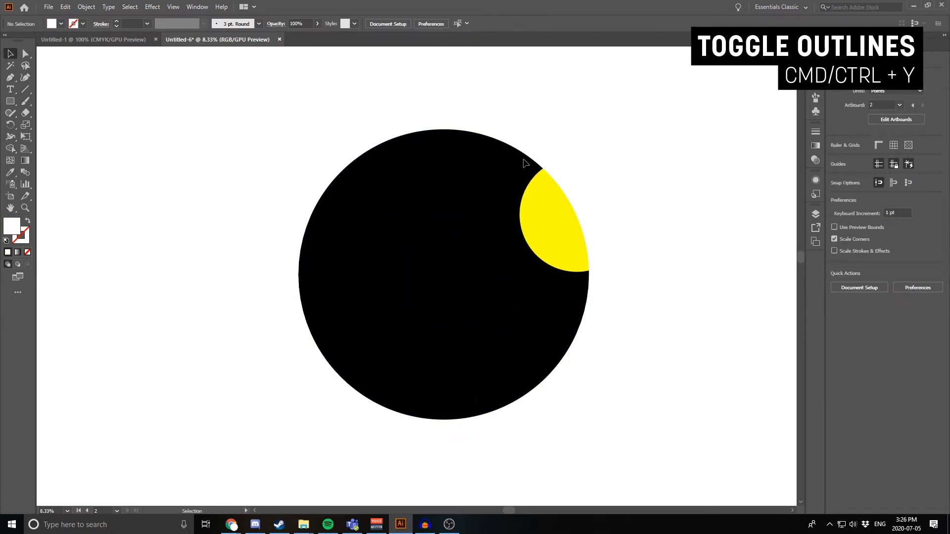
pyautogui.moveTo(239, 75); pyautogui.dragTo(624, 166)
pyautogui.hotkey('ctrl', 'shift', '[')
pyautogui.hotkey('ctrl', 'z')
pyautogui.click(584, 188)
pyautogui.press('ctrl')
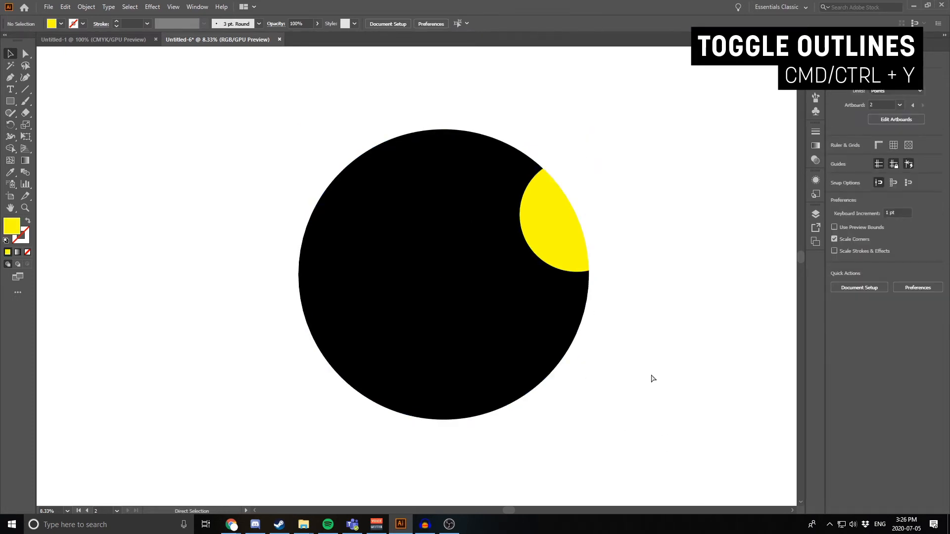
# Switch the artwork to Outline view and select the hidden centre circle's path.
pyautogui.hotkey('ctrl', 'y')
pyautogui.click(479, 227)
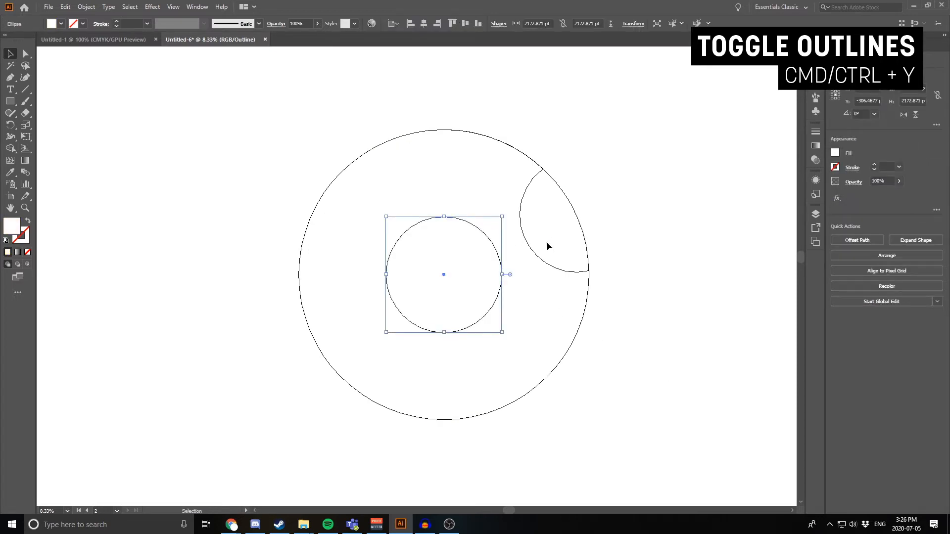
pyautogui.press('ctrl')
pyautogui.press('shift')
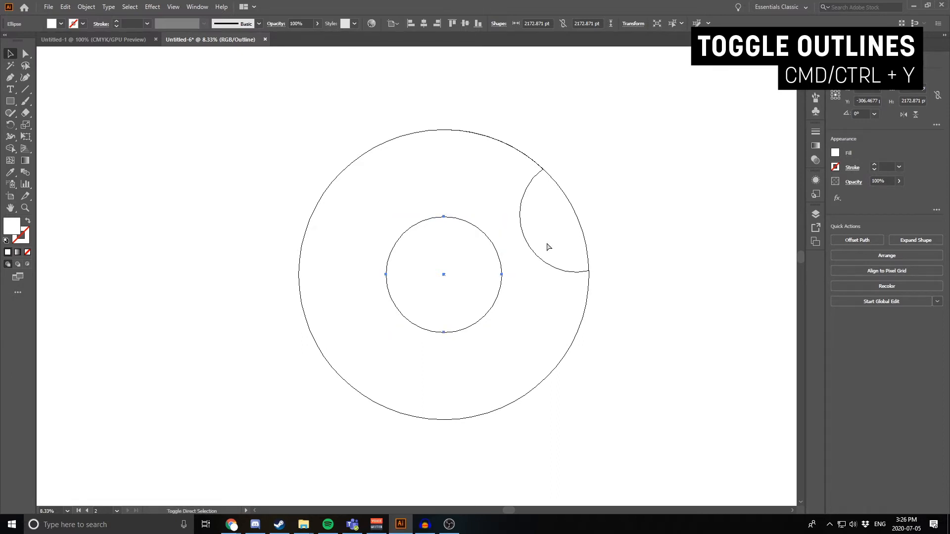
# Move the centre circle slightly down inside the disc, toggling between Outline and Preview to check its position.
pyautogui.hotkey('ctrl', 'y')
pyautogui.click(257, 186)
pyautogui.moveTo(452, 290)
pyautogui.mouseDown()
pyautogui.moveTo(517, 338)
pyautogui.moveTo(441, 291)
pyautogui.moveTo(445, 297)
pyautogui.mouseUp()
pyautogui.hotkey('ctrl', 'y')
pyautogui.click(280, 144)
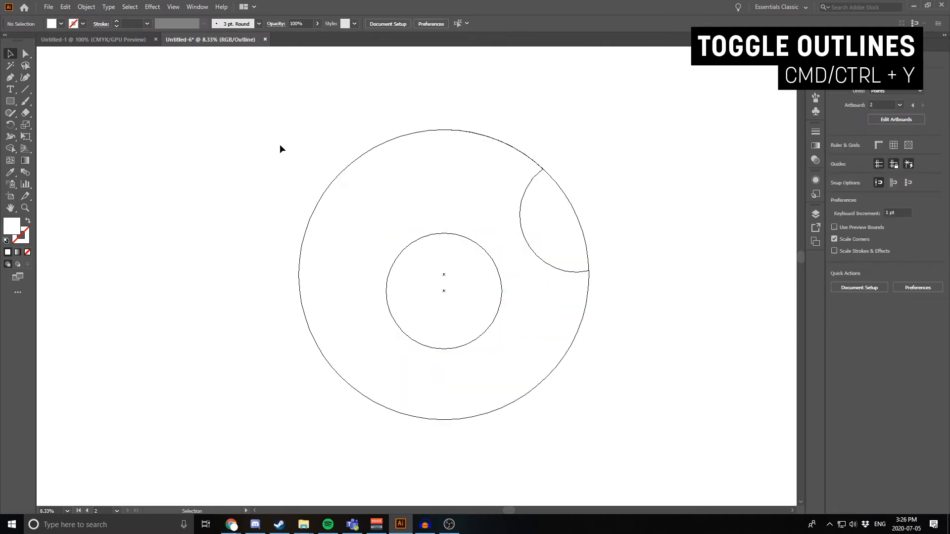
pyautogui.hotkey('ctrl', 'y')
pyautogui.click(441, 290)
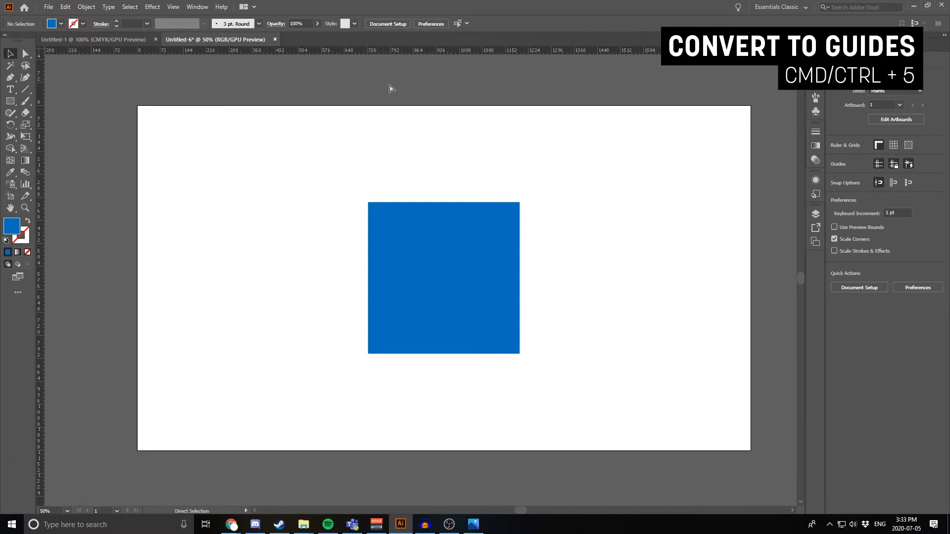
# Toggle the rulers off and on several times, leaving them shown.
pyautogui.hotkey('ctrl', 'r')
pyautogui.hotkey('ctrl', 'r')
pyautogui.hotkey('ctrl', 'r')
pyautogui.hotkey('ctrl', 'r')
pyautogui.hotkey('ctrl', 'r')
pyautogui.hotkey('ctrl', 'r')
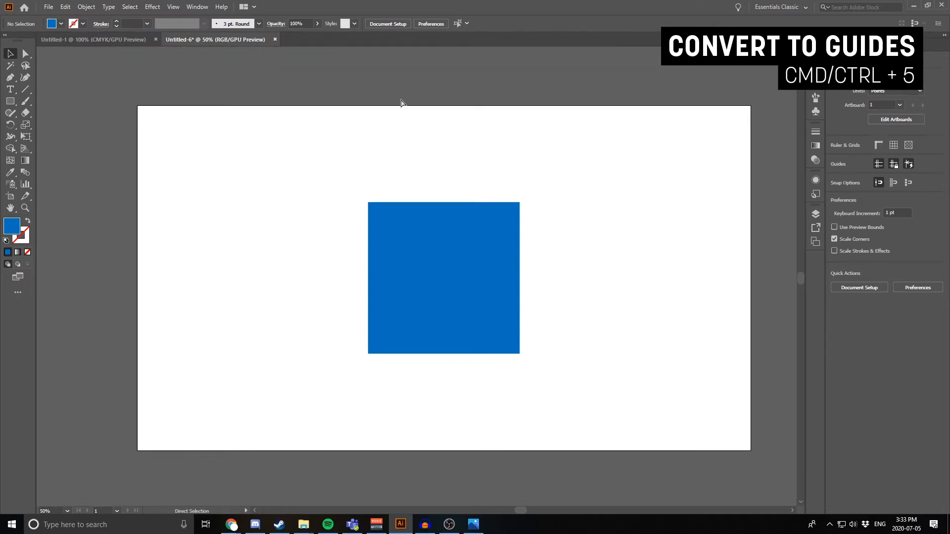
# Place ruler guides along the top, right and bottom edges of the blue square.
pyautogui.moveTo(448, 49); pyautogui.dragTo(501, 203)
pyautogui.moveTo(490, 51); pyautogui.dragTo(521, 302)
pyautogui.moveTo(459, 50); pyautogui.dragTo(454, 353)
pyautogui.scroll(-5, 374, 350)
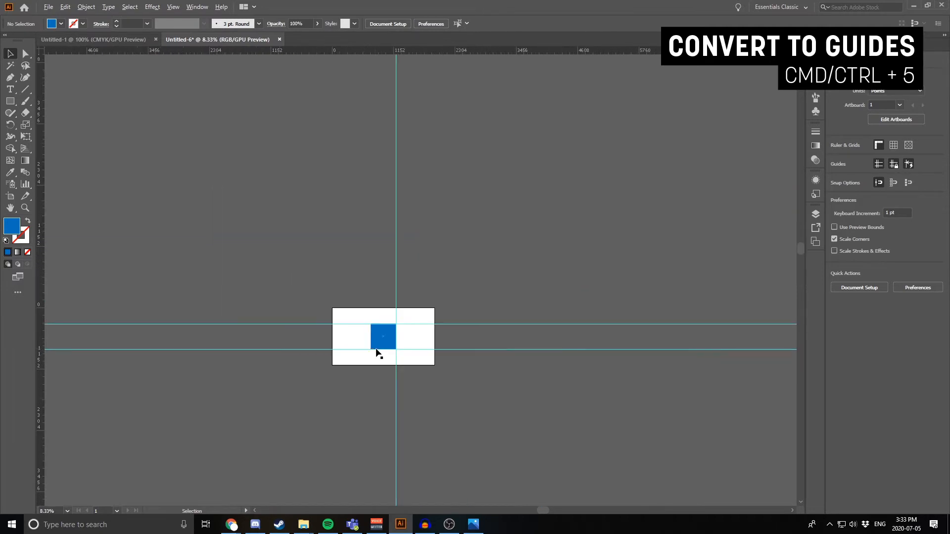
pyautogui.scroll(-3, 375, 353)
pyautogui.scroll(6, 404, 271)
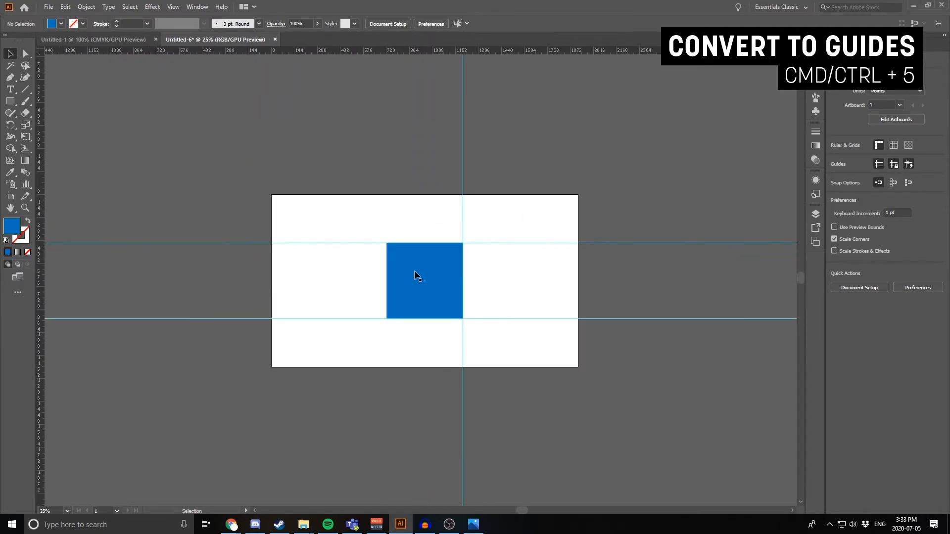
# Undo the three ruler guides around the blue square, keeping the square in its original position.
pyautogui.click(416, 275)
pyautogui.click(387, 221)
pyautogui.scroll(2, 403, 260)
pyautogui.hotkey('ctrl', 'z')
pyautogui.hotkey('ctrl', 'z')
pyautogui.hotkey('ctrl', 'z')
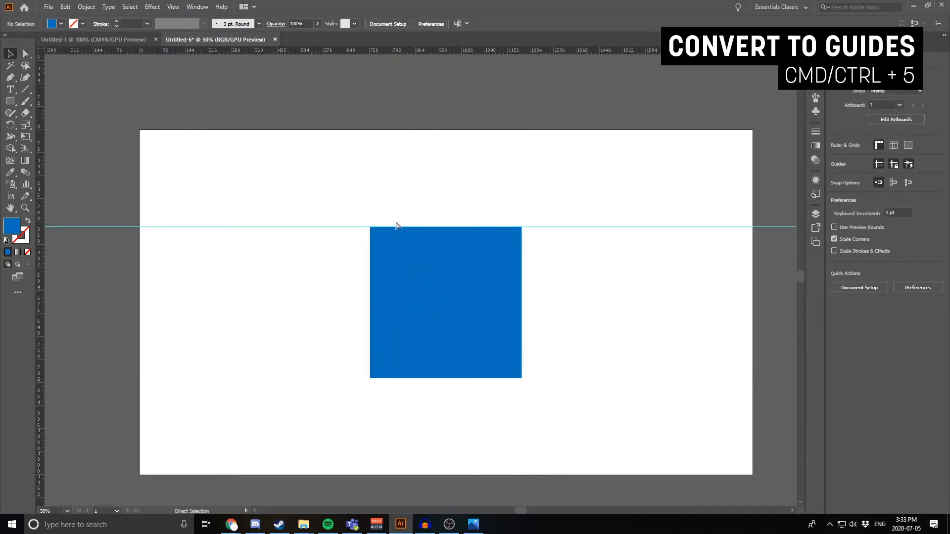
pyautogui.moveTo(422, 286); pyautogui.dragTo(548, 278)
pyautogui.hotkey('ctrl', 'z')
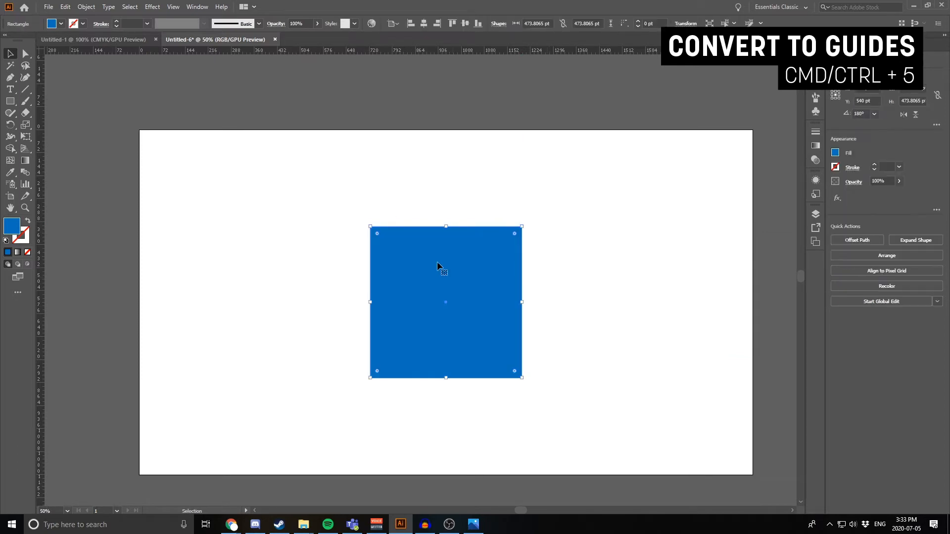
# Try converting the selected blue square into a guide, and undo the conversion.
pyautogui.press('a')
pyautogui.hotkey('ctrl', '5')
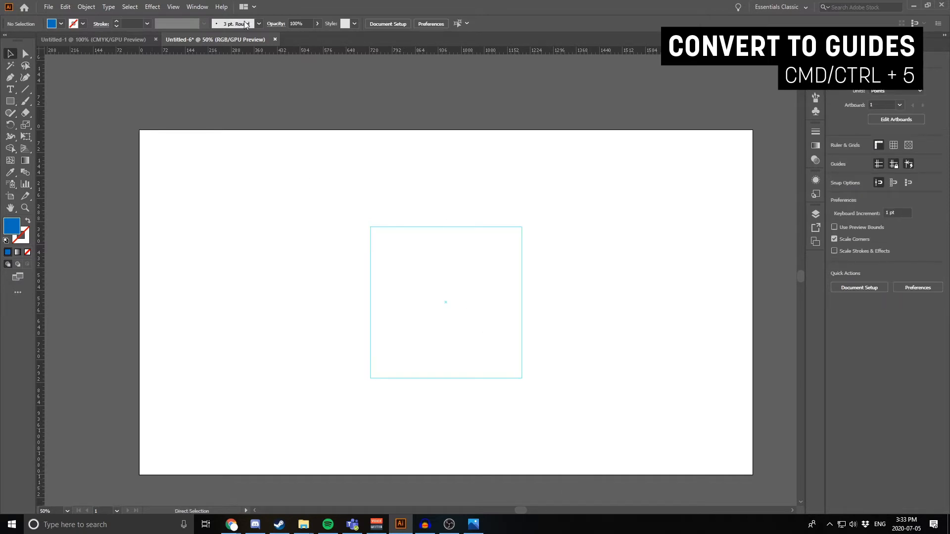
pyautogui.hotkey('ctrl', 'z')
# Convert the blue square into a guide with the Make Guides command.
pyautogui.click(174, 6)
pyautogui.moveTo(239, 371)
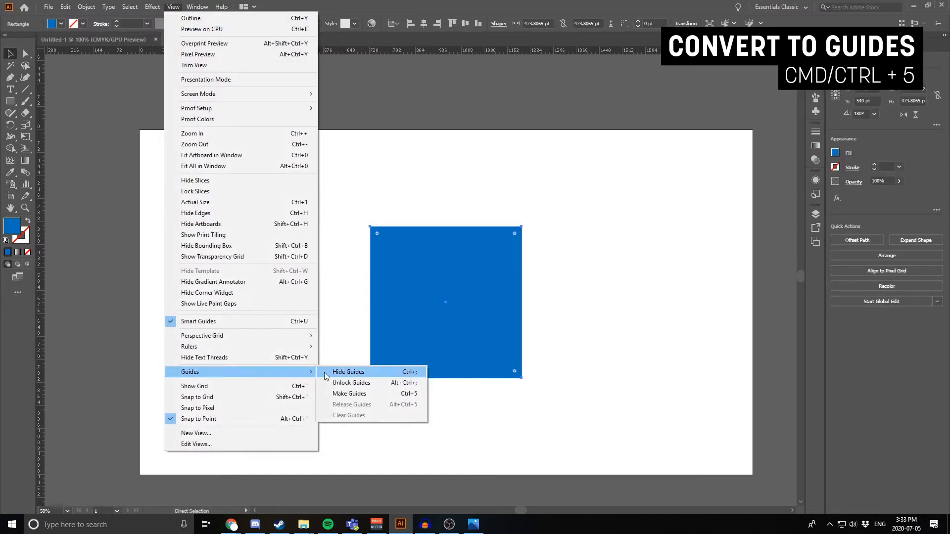
pyautogui.click(387, 394)
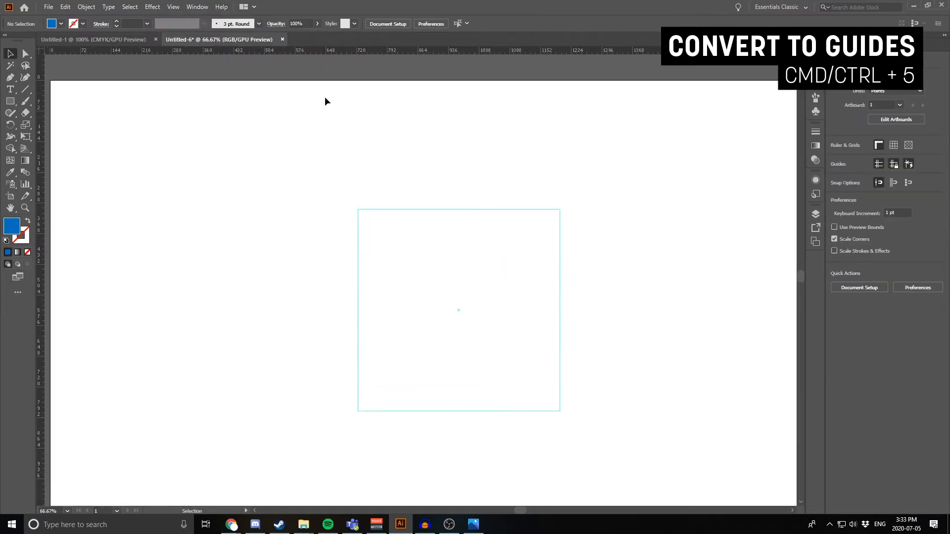
pyautogui.moveTo(288, 136); pyautogui.dragTo(276, 158)
pyautogui.scroll(-1, 424, 302)
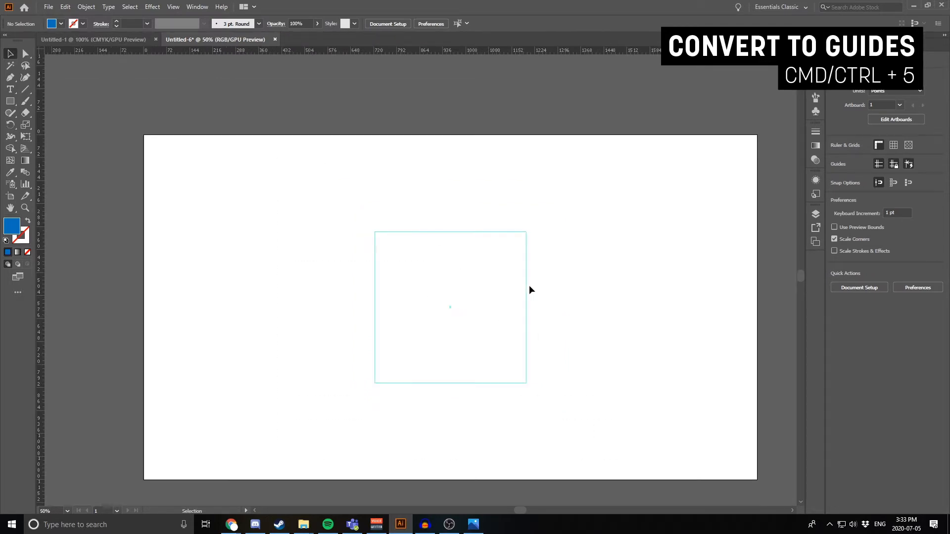
# Draw a closed triangle with the Pen tool through the square guide's upper-left corner, centre and upper-right corner.
pyautogui.click(10, 80)
pyautogui.scroll(2, 356, 274)
pyautogui.click(393, 192)
pyautogui.keyDown('shift'); pyautogui.click(570, 309); pyautogui.keyUp('shift')
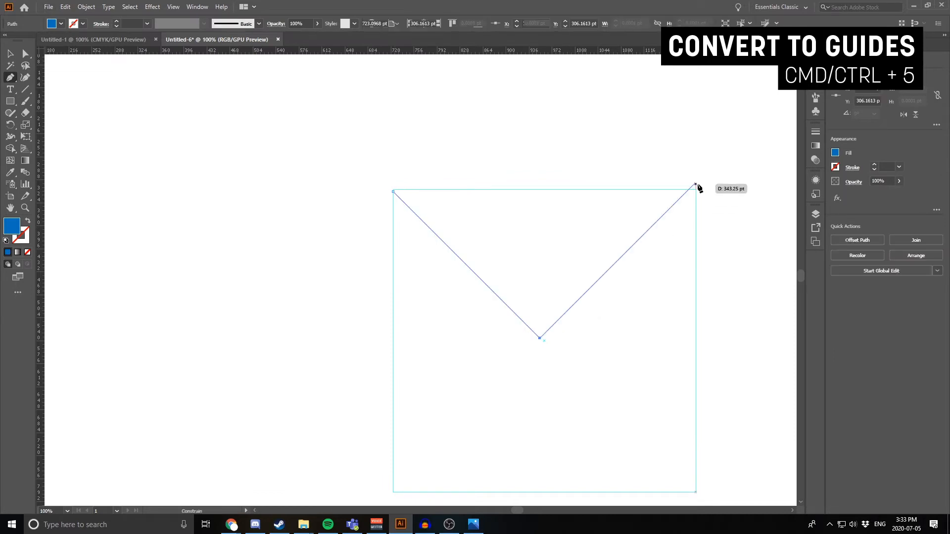
pyautogui.click(696, 189)
pyautogui.click(401, 197)
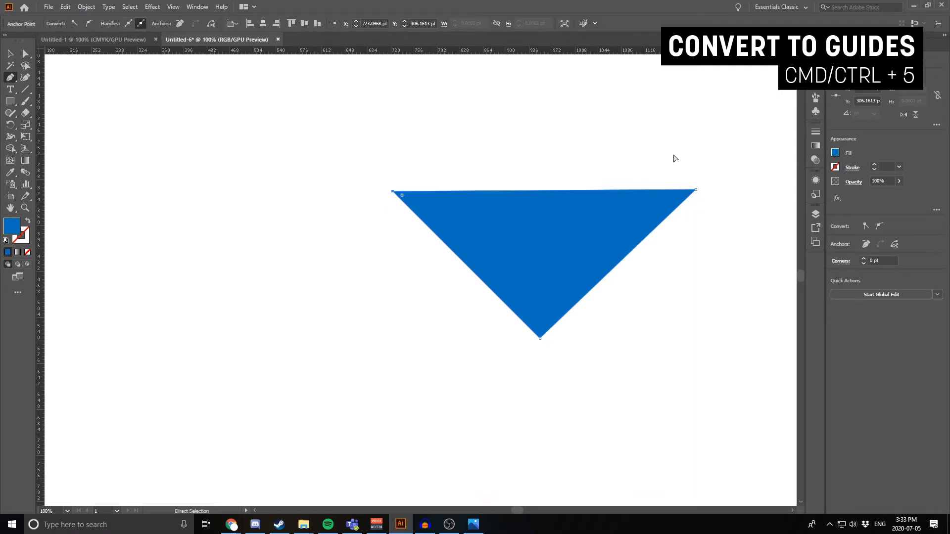
# Delete the blue triangle drawn over the square guide.
pyautogui.press('v')
pyautogui.scroll(-2, 451, 323)
pyautogui.moveTo(355, 218); pyautogui.dragTo(733, 413)
pyautogui.press('Delete')
pyautogui.press('a')
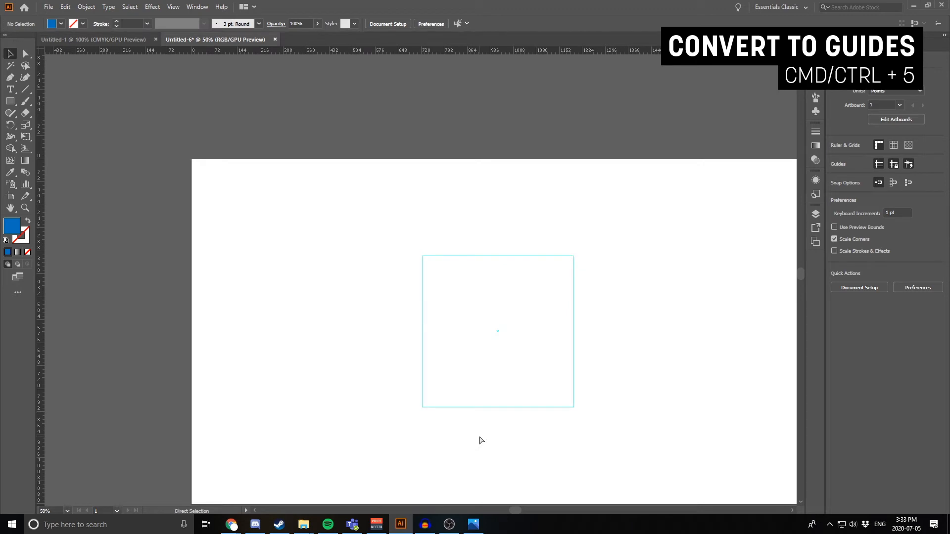
# Release the square guide back into a shape and delete it.
pyautogui.hotkey('ctrl', 'alt', '5')
pyautogui.press('Delete')
pyautogui.press('v')
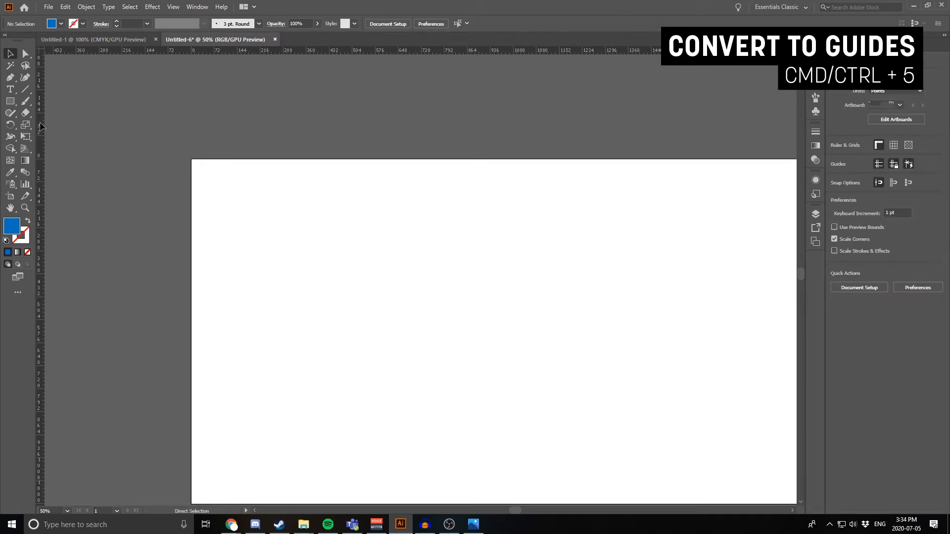
# Draw a blue five-pointed star about 573 by 545 pt on the artboard with the Star tool.
pyautogui.moveTo(10, 101); pyautogui.dragTo(49, 147)
pyautogui.moveTo(403, 318); pyautogui.dragTo(336, 248)
pyautogui.click(10, 54)
pyautogui.scroll(1, 330, 220)
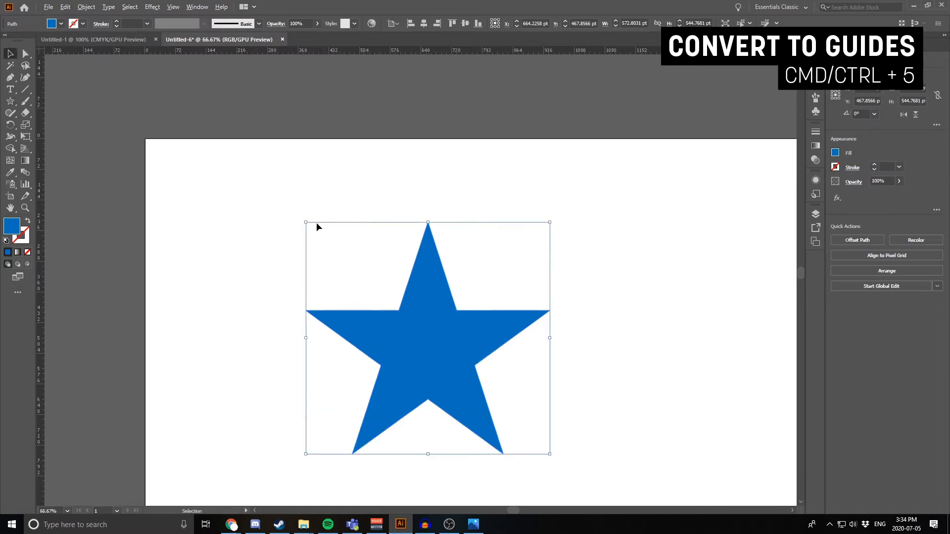
# Convert the blue star into a guide and toggle the visibility of the guides.
pyautogui.click(235, 155)
pyautogui.moveTo(228, 166); pyautogui.dragTo(683, 492)
pyautogui.press('ctrl')
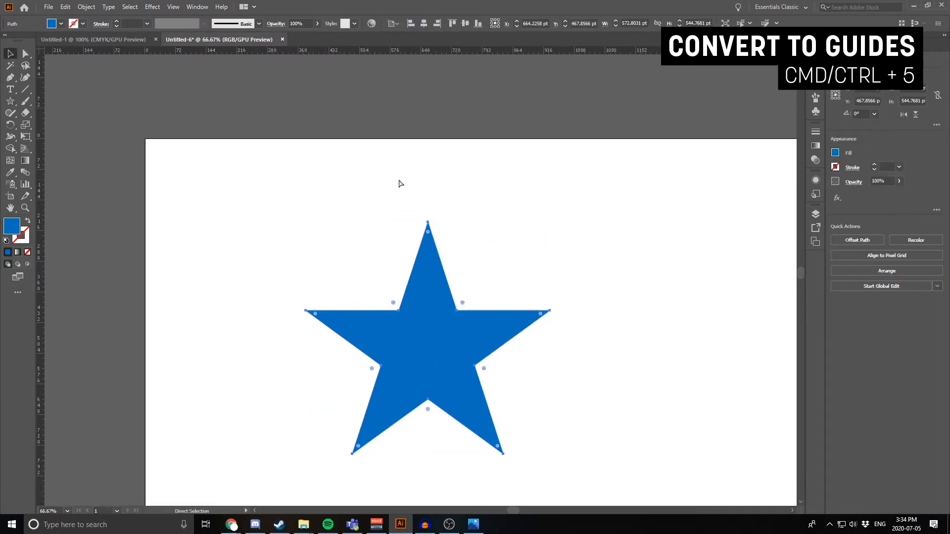
pyautogui.hotkey('ctrl', '5')
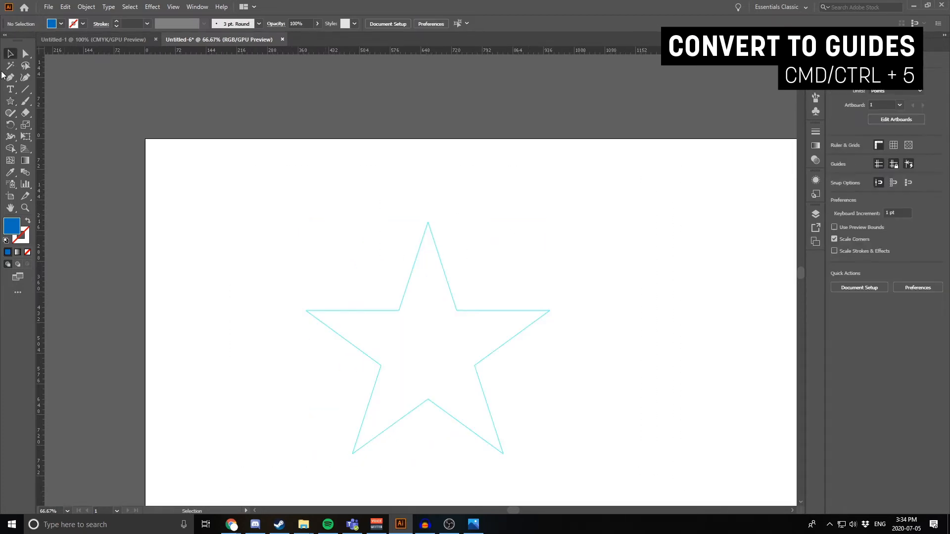
pyautogui.hotkey('ctrl', ';')
pyautogui.hotkey('ctrl', ';')
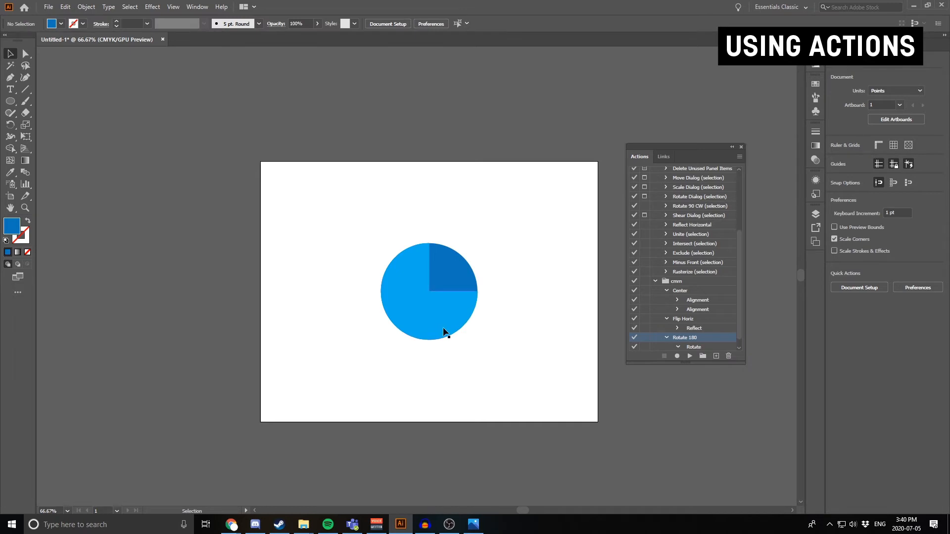
# Move the two-tone circle group off-centre and recentre it on the artboard with the Center action.
pyautogui.hscroll(1, 430, 435)
pyautogui.hotkey('ctrl', 'a')
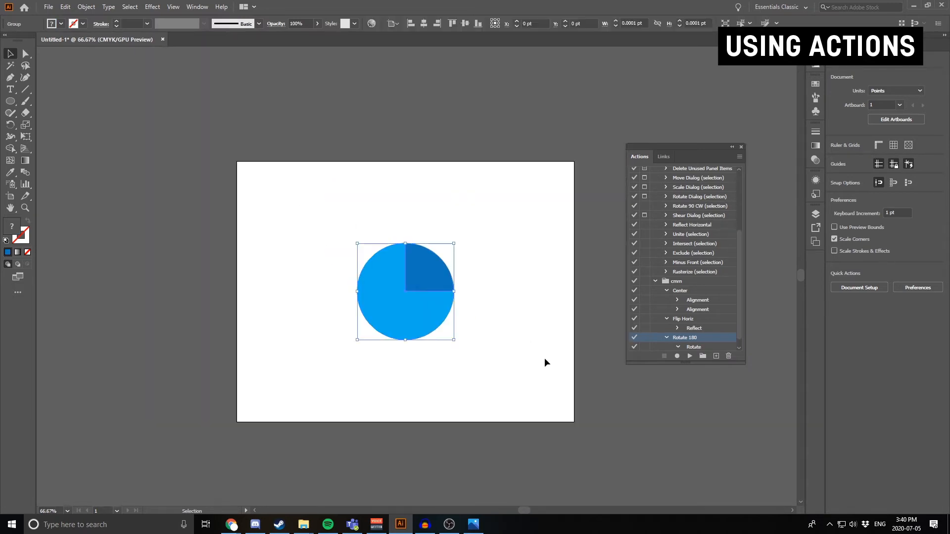
pyautogui.moveTo(404, 317); pyautogui.dragTo(447, 325)
pyautogui.click(537, 368)
pyautogui.hotkey('ctrl', 'a')
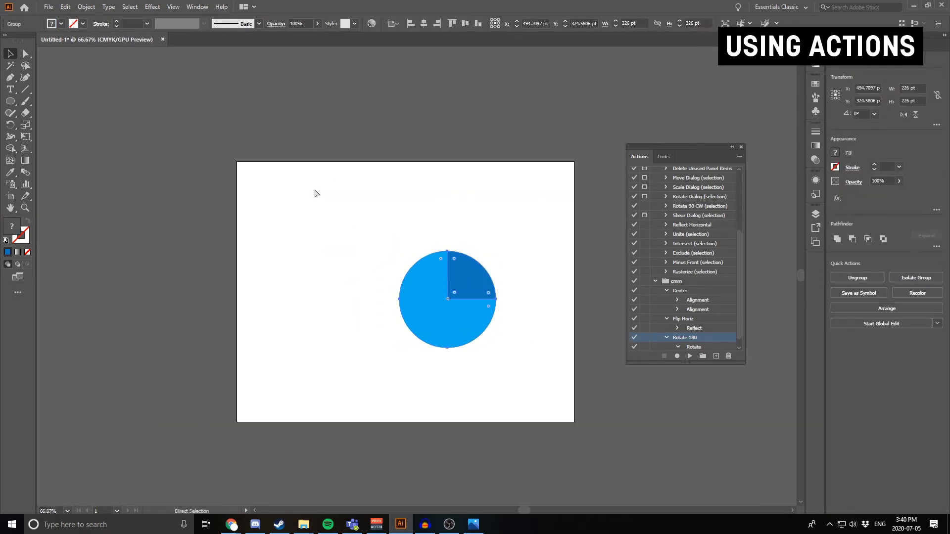
pyautogui.press('F2')
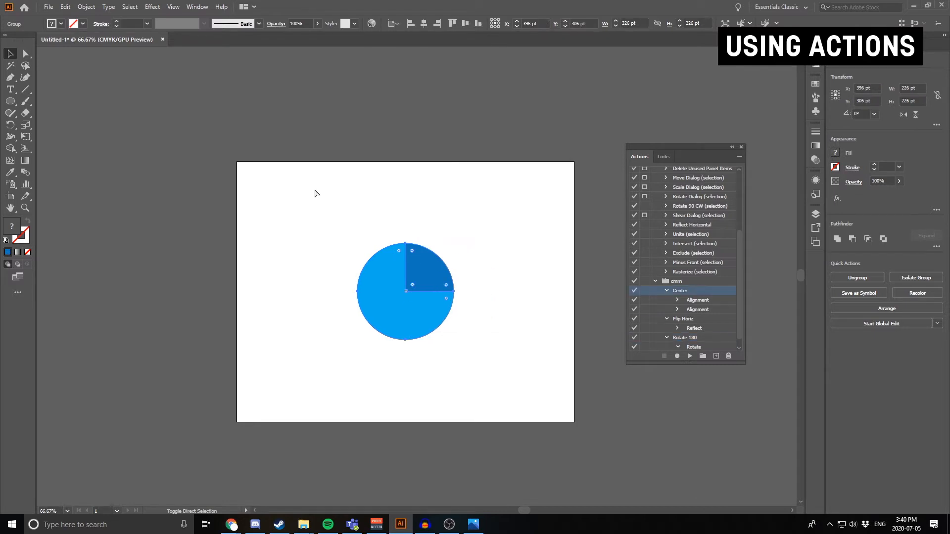
# Run the Flip Horiz and Rotate 180 actions repeatedly on the circle group, ending with Flip Horiz.
pyautogui.press('F3')
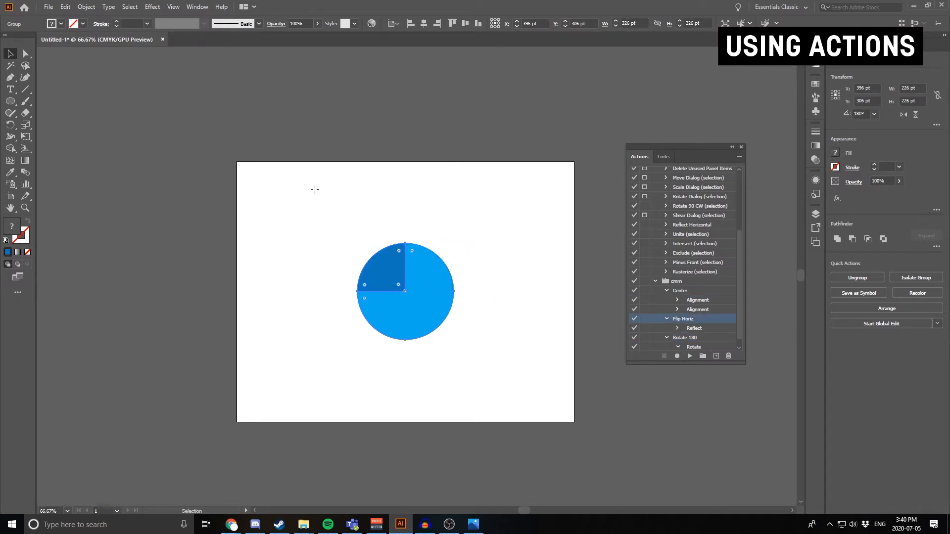
pyautogui.press('F4')
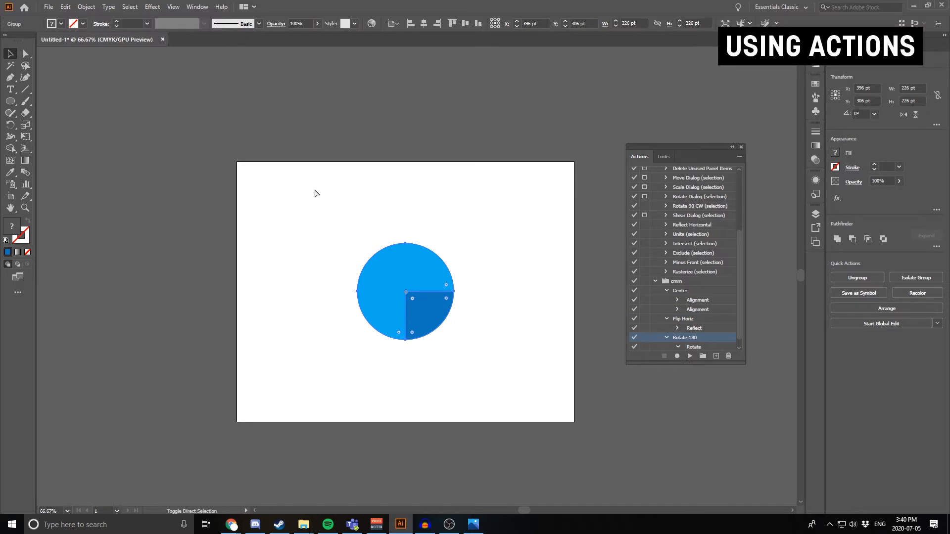
pyautogui.press('F3')
pyautogui.press('F3')
pyautogui.press('F4')
pyautogui.press('F3')
pyautogui.press('F4')
pyautogui.press('F3')
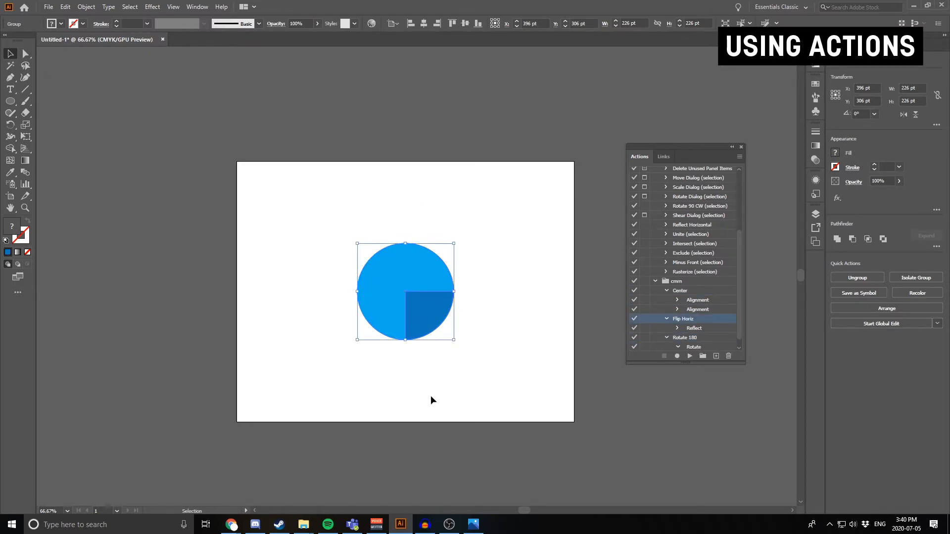
# Reflect the circle group across the vertical axis using the Reflect transform.
pyautogui.rightClick(415, 295)
pyautogui.moveTo(500, 408)
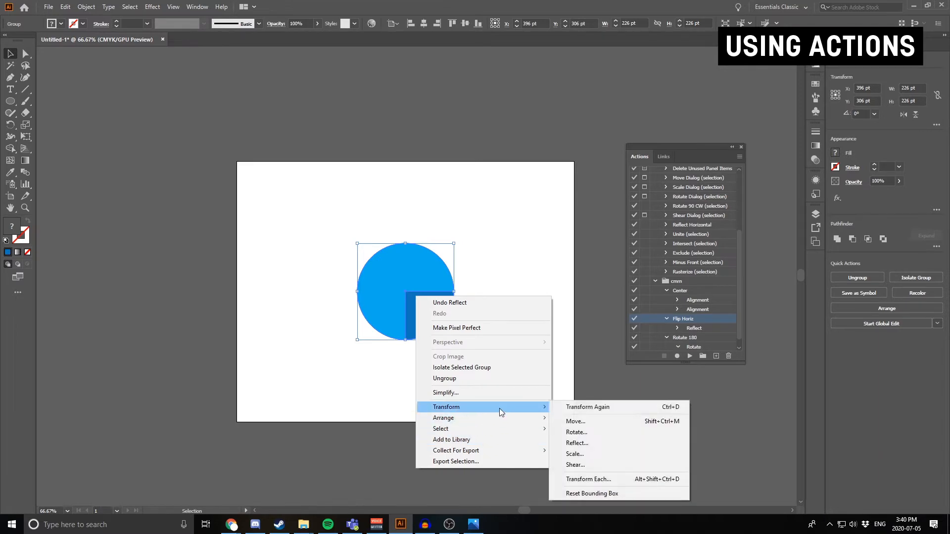
pyautogui.click(597, 443)
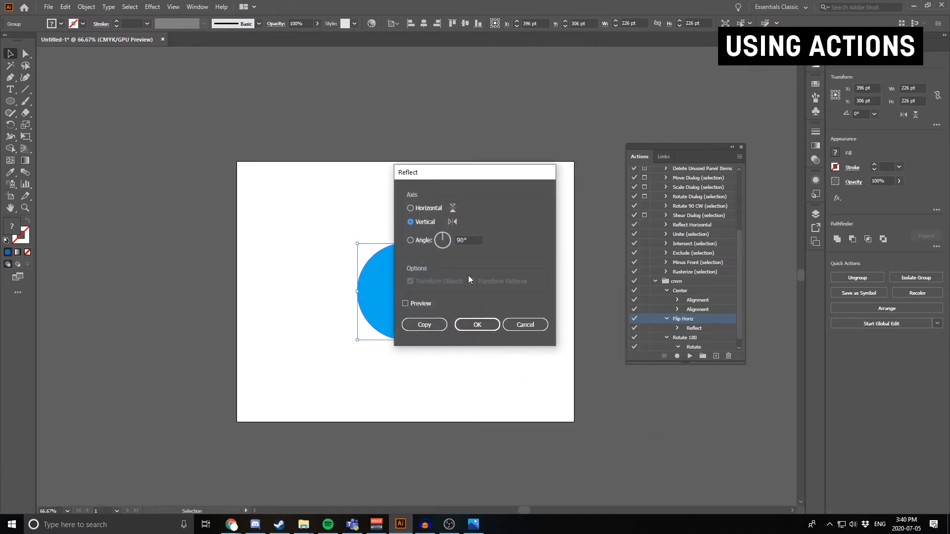
pyautogui.click(477, 325)
pyautogui.click(271, 185)
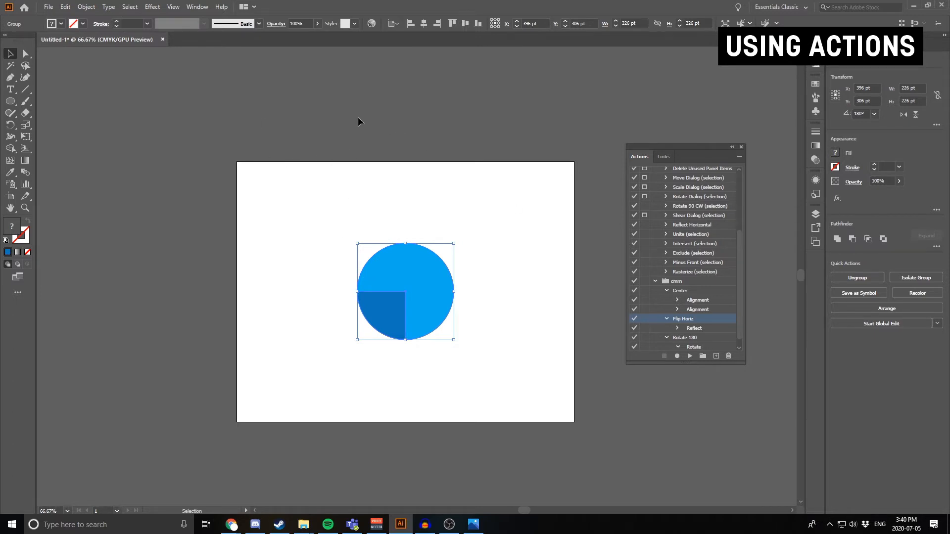
# Deselect the artwork, browse the Default Actions set and highlight the Save For Web GIF 64 action.
pyautogui.click(204, 6)
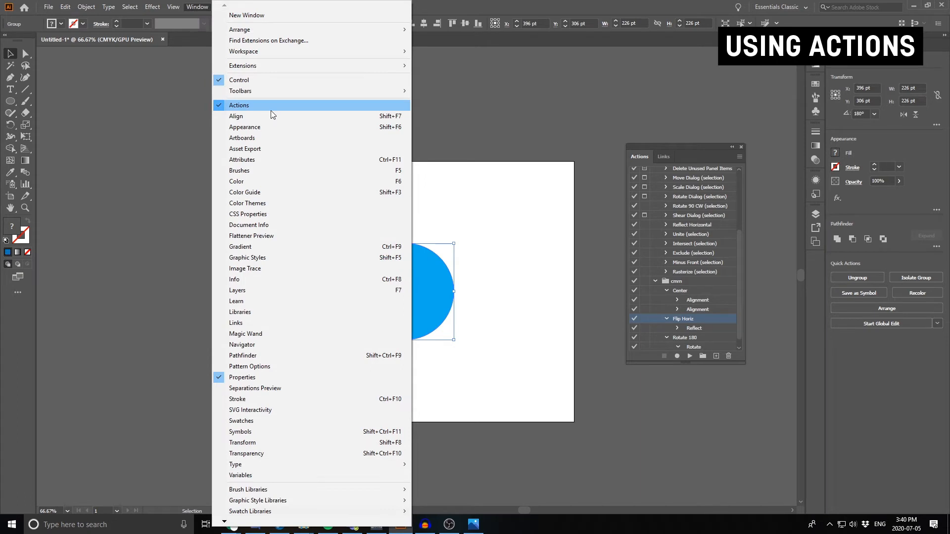
pyautogui.click(584, 113)
pyautogui.scroll(5, 696, 272)
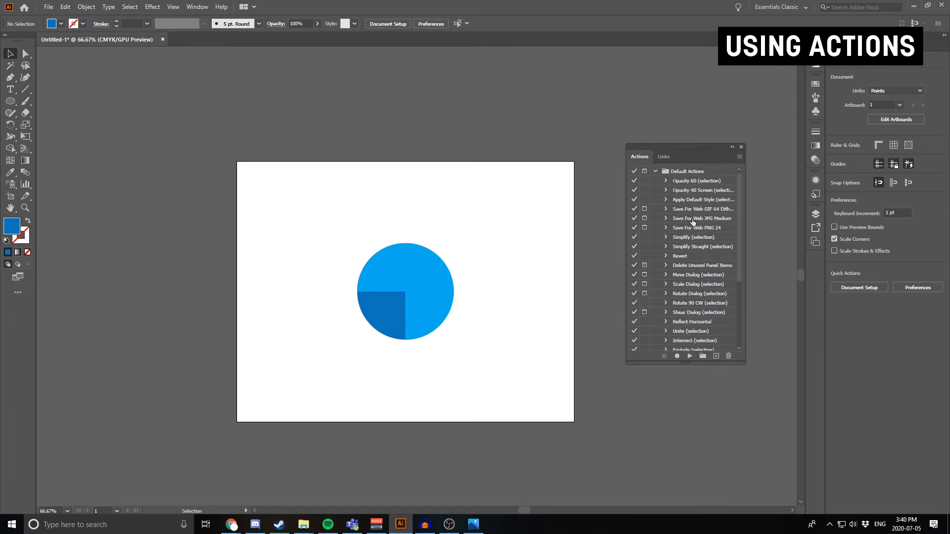
pyautogui.click(706, 210)
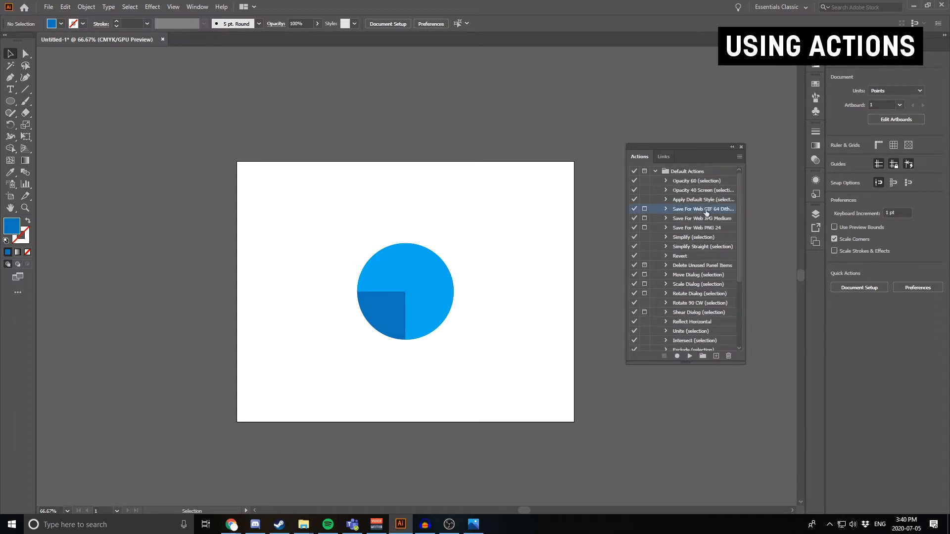
# Preview the Save For Web GIF 64 Dither action, dismiss the export window, and collapse Flip Horiz and Rotate 180 in the cmm set.
pyautogui.click(690, 356)
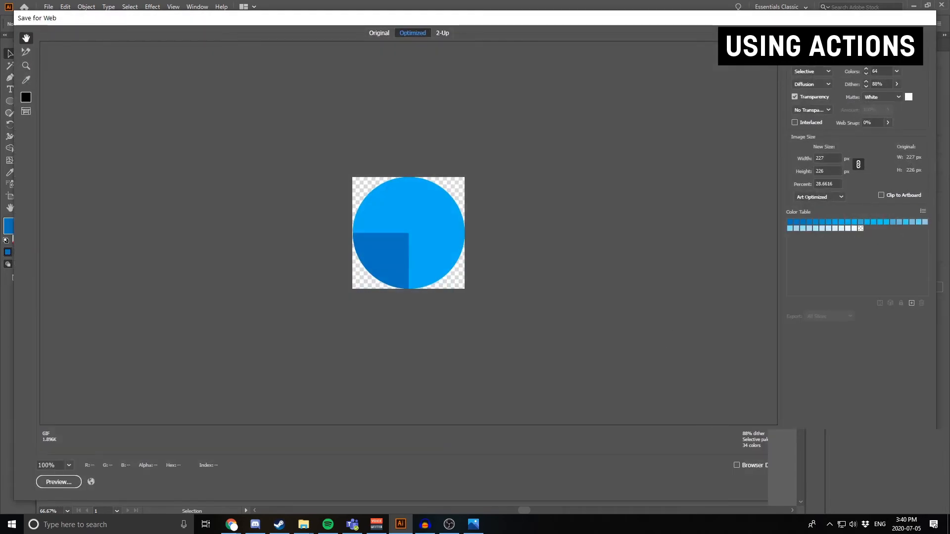
pyautogui.scroll(-10, 713, 314)
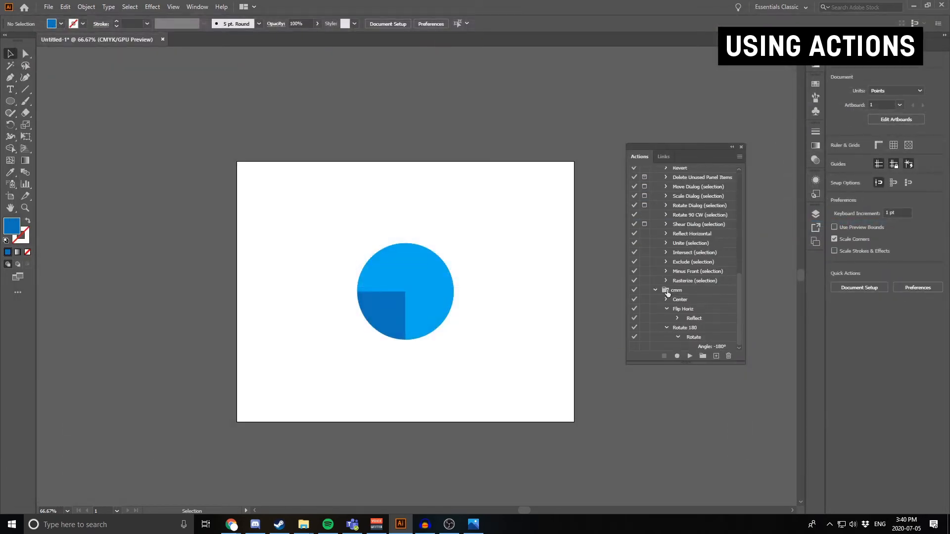
pyautogui.click(668, 309)
pyautogui.click(668, 327)
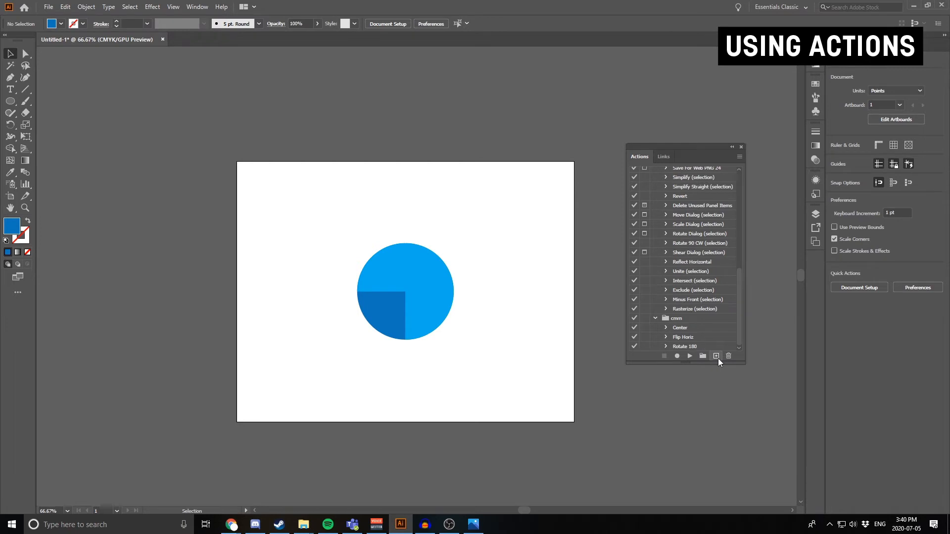
# Create a new action named Flip Vertically with function key F7 plus Shift and Control, and start recording it.
pyautogui.click(716, 357)
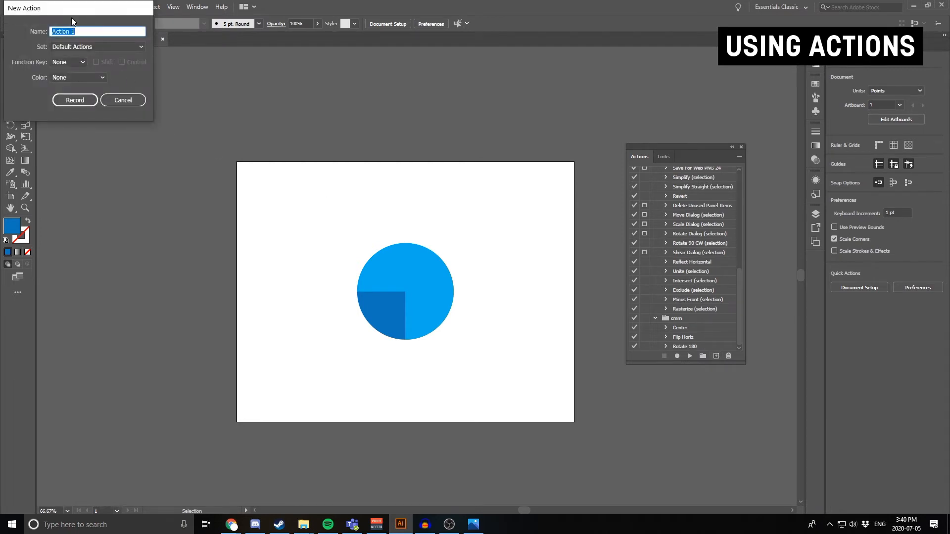
pyautogui.write('Flip Vertically')
pyautogui.click(68, 67)
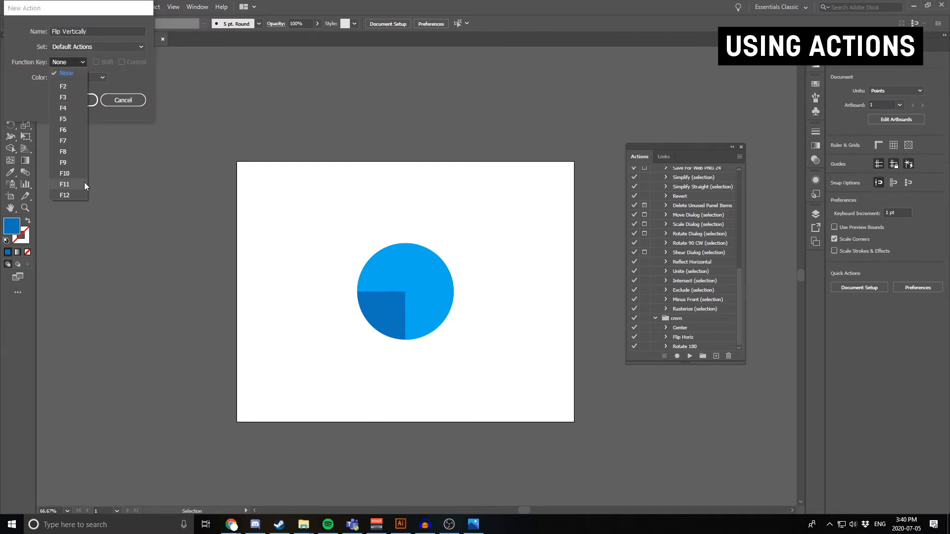
pyautogui.click(73, 143)
pyautogui.click(96, 62)
pyautogui.click(121, 62)
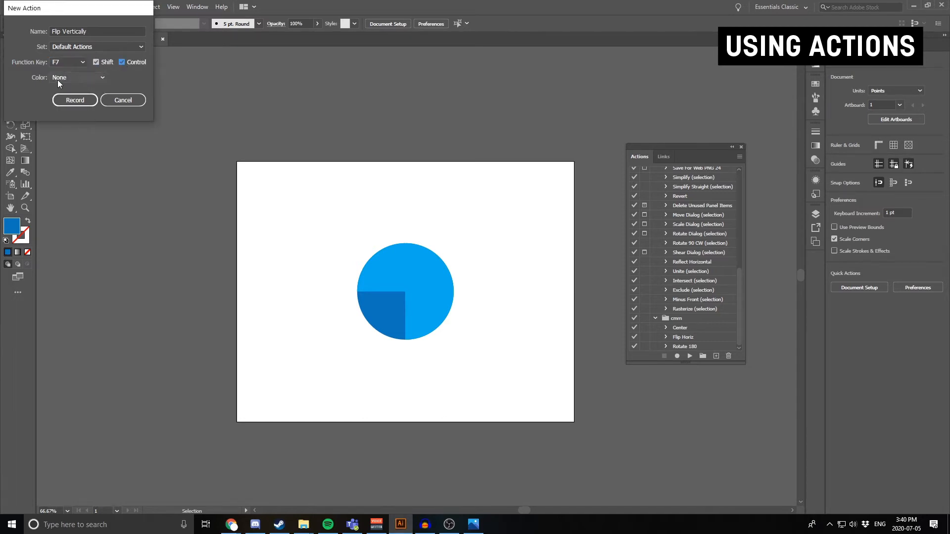
pyautogui.click(79, 97)
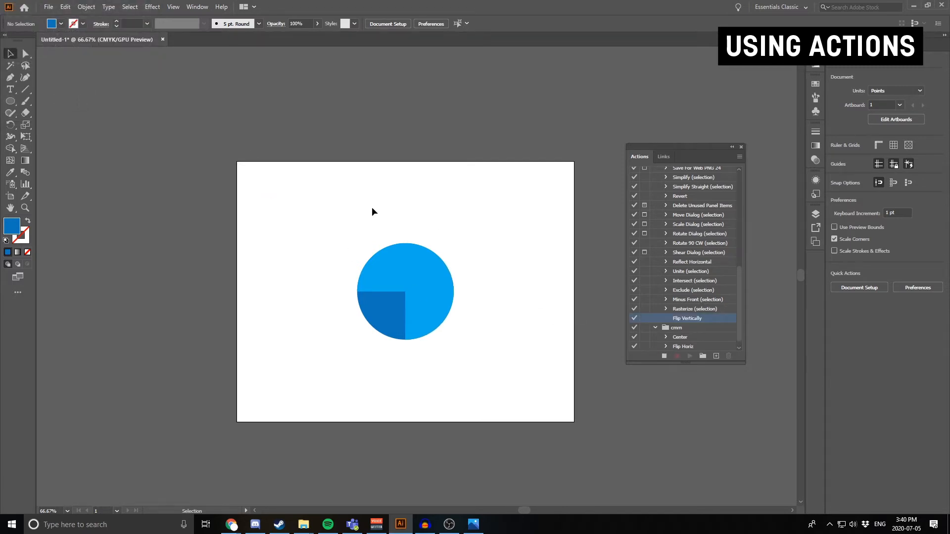
# Record a reflection of the two-tone circle group across the horizontal axis.
pyautogui.click(435, 327)
pyautogui.rightClick(414, 298)
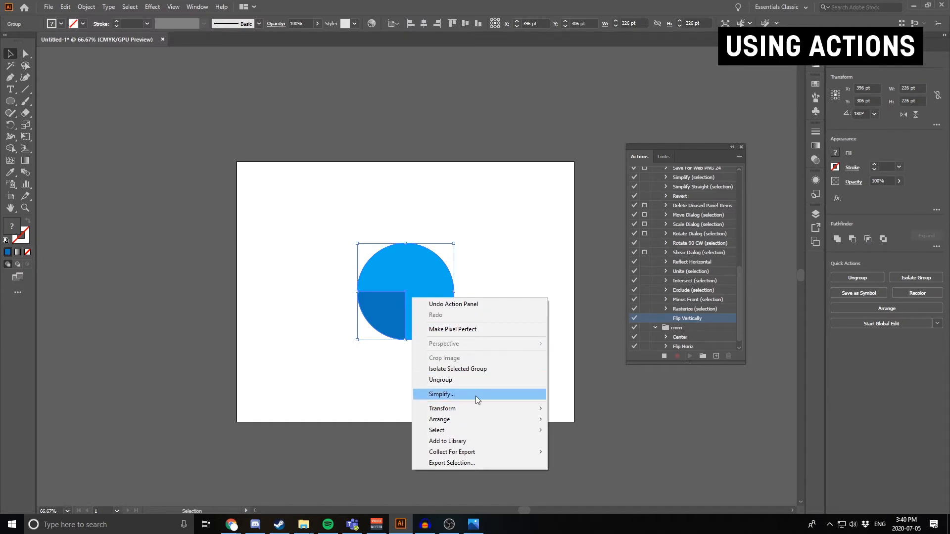
pyautogui.moveTo(479, 407)
pyautogui.click(587, 443)
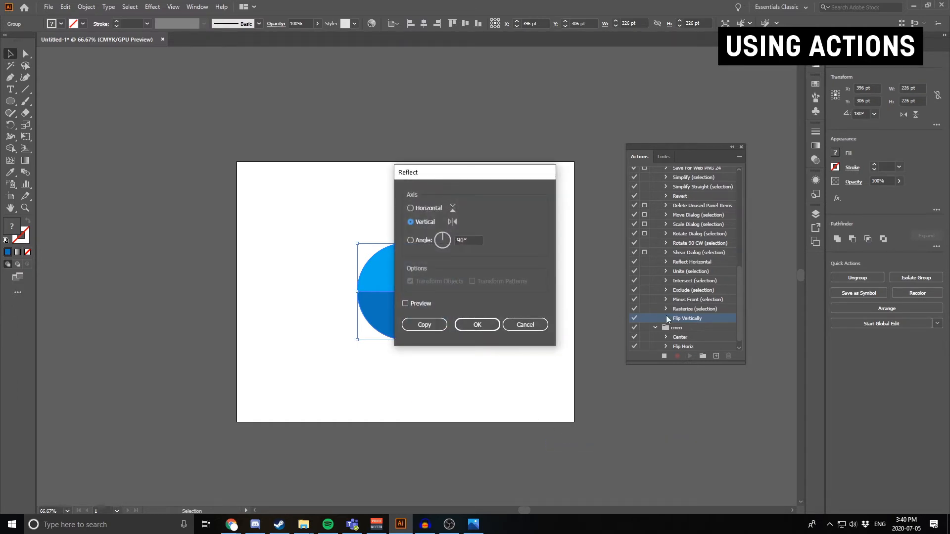
pyautogui.click(435, 208)
pyautogui.click(472, 326)
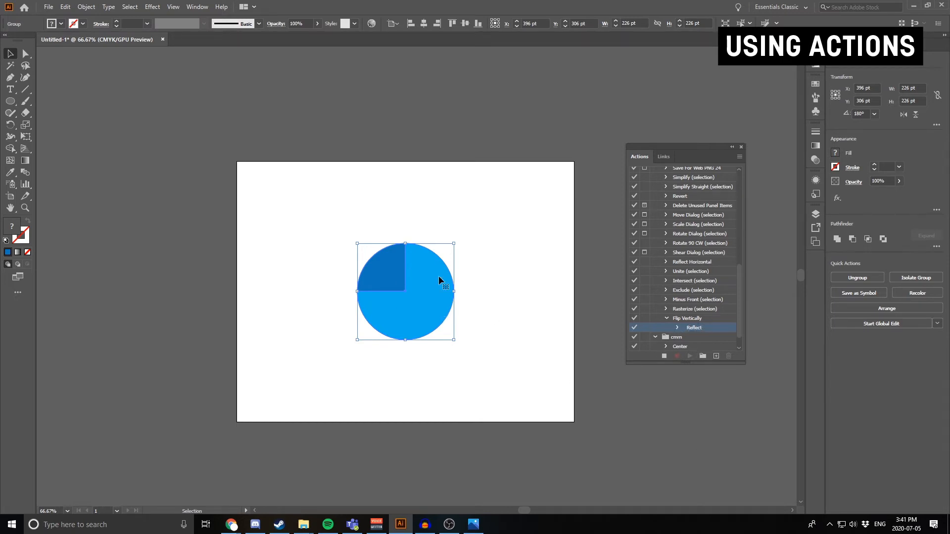
# Try moving the circle group while recording, undo the move, and stop recording to delete the recorded Move step from Flip Vertically.
pyautogui.moveTo(433, 297); pyautogui.dragTo(471, 250)
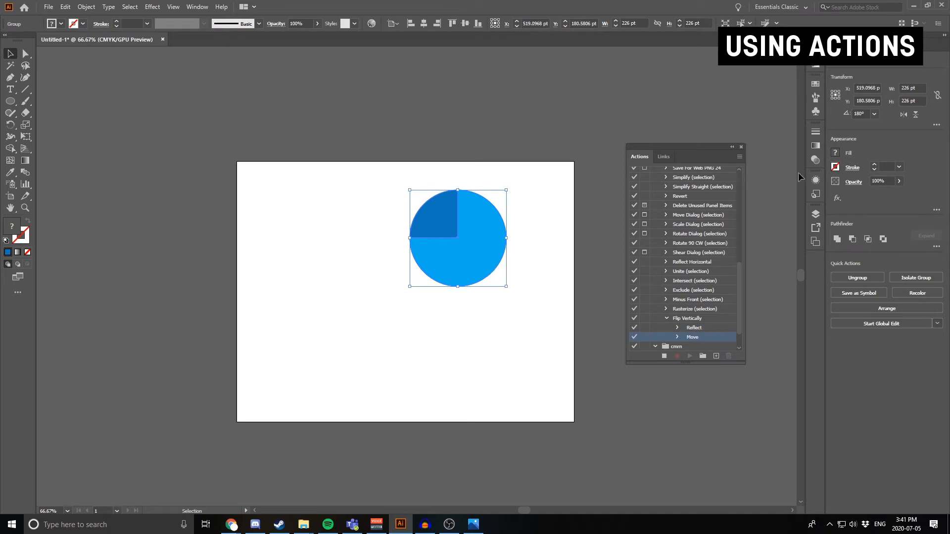
pyautogui.hotkey('ctrl', 'z')
pyautogui.click(664, 357)
pyautogui.click(677, 337)
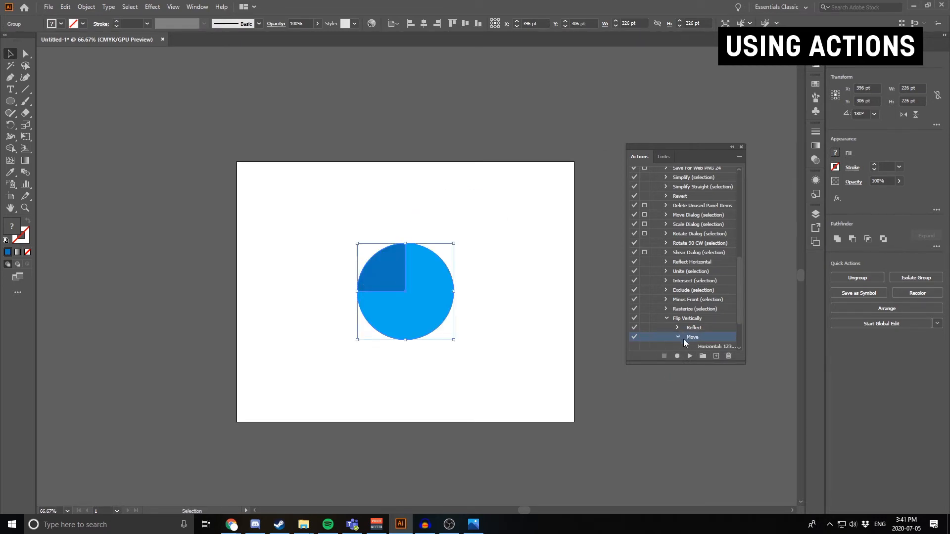
pyautogui.click(677, 337)
pyautogui.click(728, 356)
pyautogui.click(474, 275)
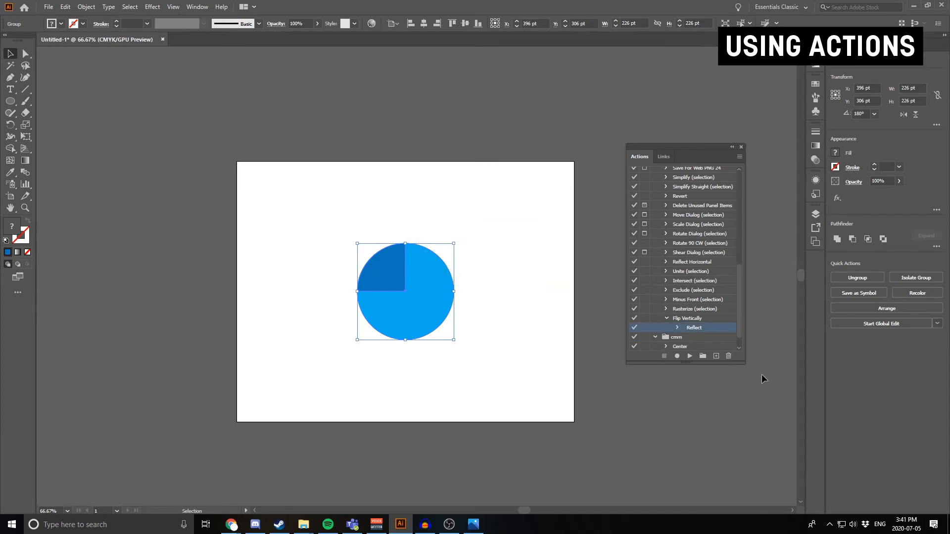
# Select the circle group and run the Flip Vertically action on it, deselect it, and close the Actions panel.
pyautogui.click(709, 318)
pyautogui.click(706, 329)
pyautogui.click(667, 318)
pyautogui.press('a')
pyautogui.moveTo(299, 201); pyautogui.dragTo(558, 396)
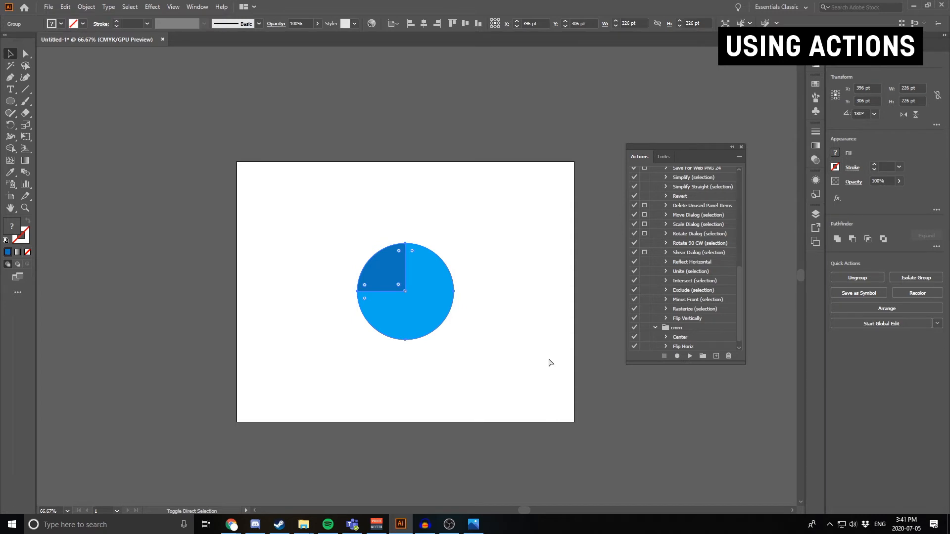
pyautogui.hotkey('ctrl', 'F2')
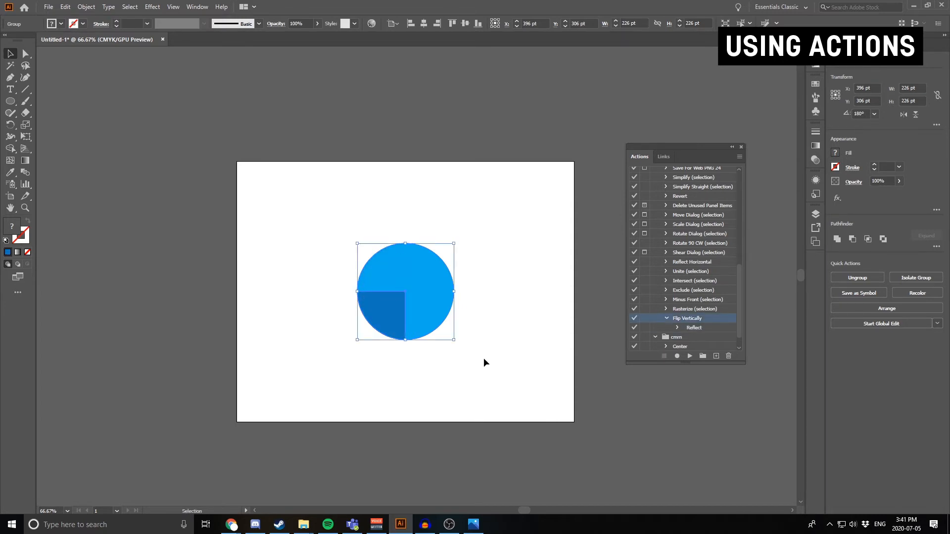
pyautogui.click(476, 392)
pyautogui.click(742, 147)
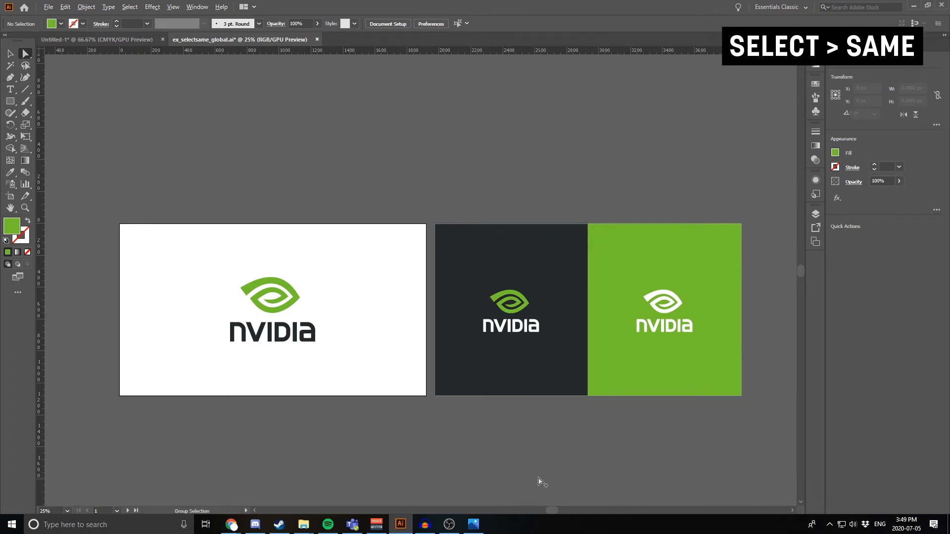
# Select the green eye shapes and the green background one by one across the NVIDIA artboards, and deselect them.
pyautogui.scroll(1, 478, 420)
pyautogui.click(220, 239)
pyautogui.scroll(2, 539, 267)
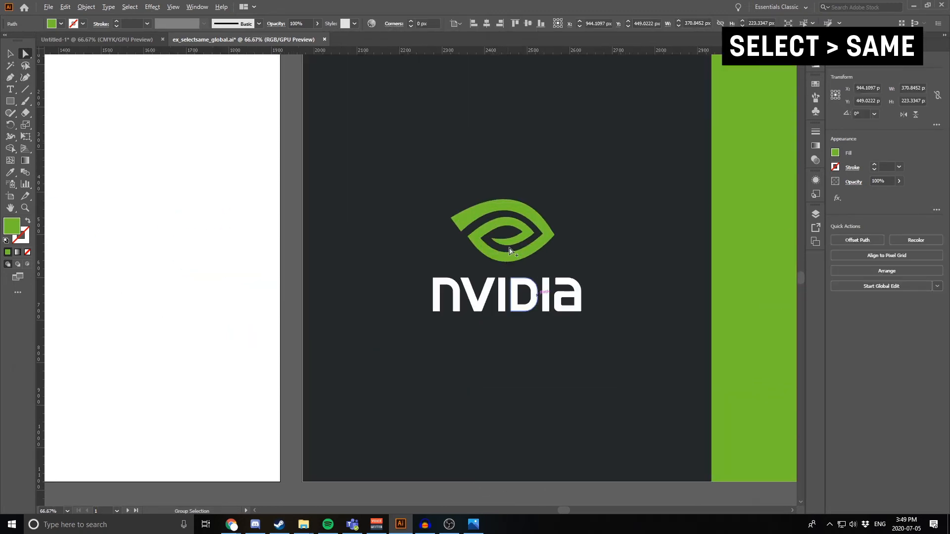
pyautogui.keyDown('shift'); pyautogui.click(545, 223); pyautogui.keyUp('shift')
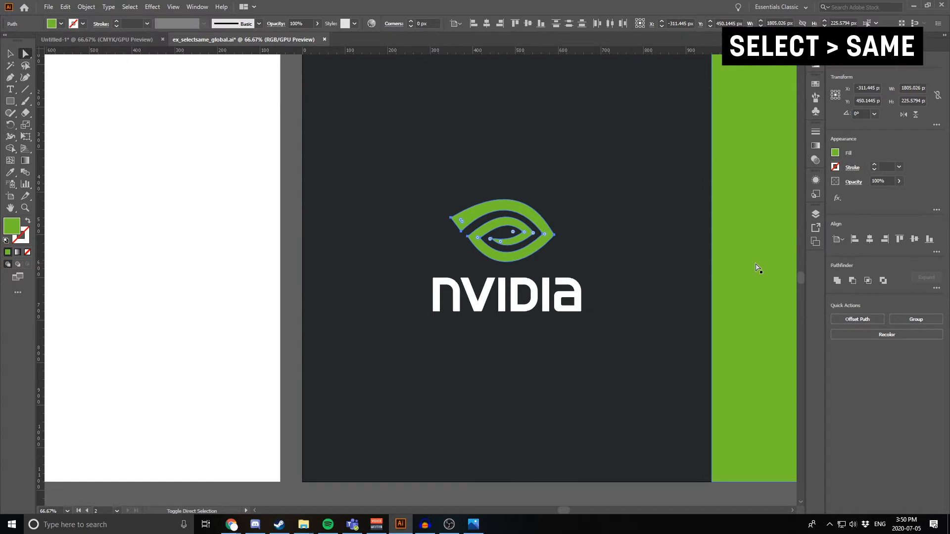
pyautogui.keyDown('shift'); pyautogui.click(756, 268); pyautogui.keyUp('shift')
pyautogui.scroll(-4, 391, 320)
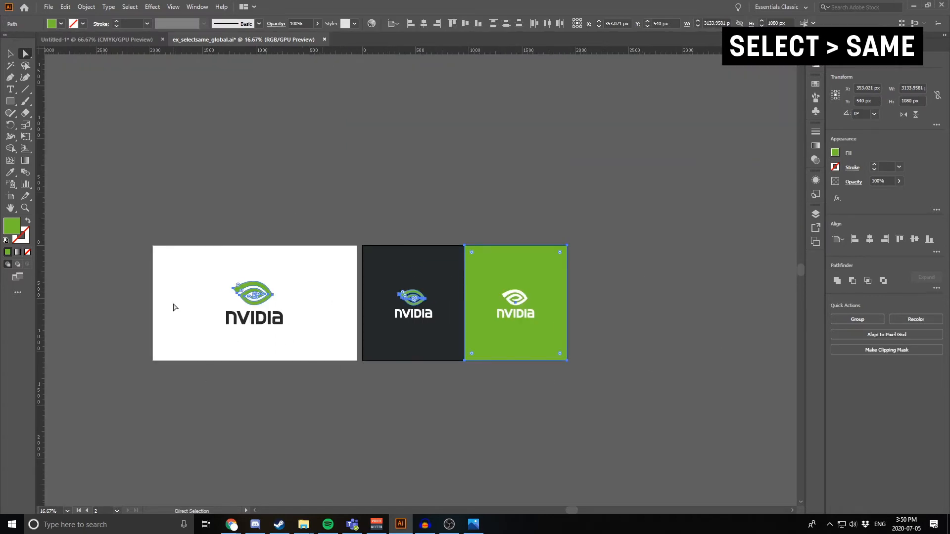
pyautogui.click(250, 174)
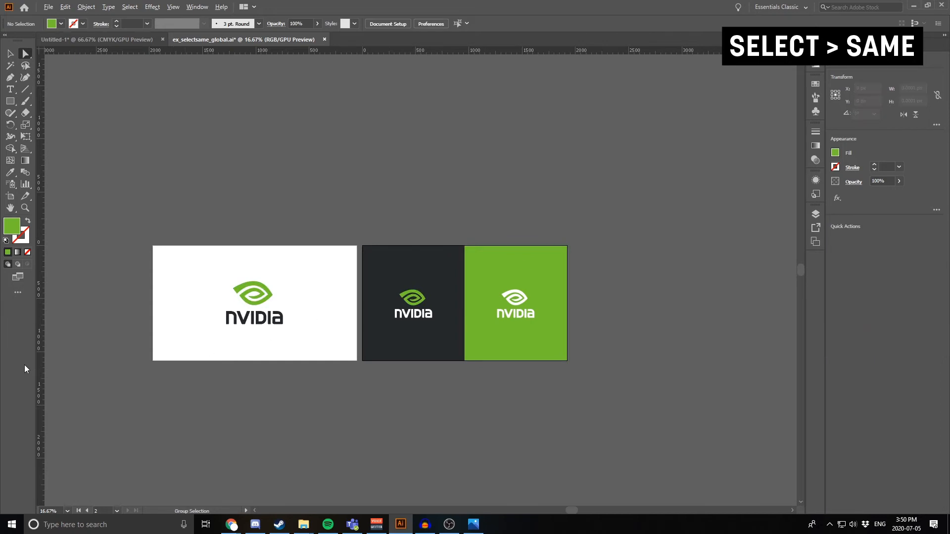
# Select the green eye shape of the logo on the white artboard.
pyautogui.scroll(1, 365, 369)
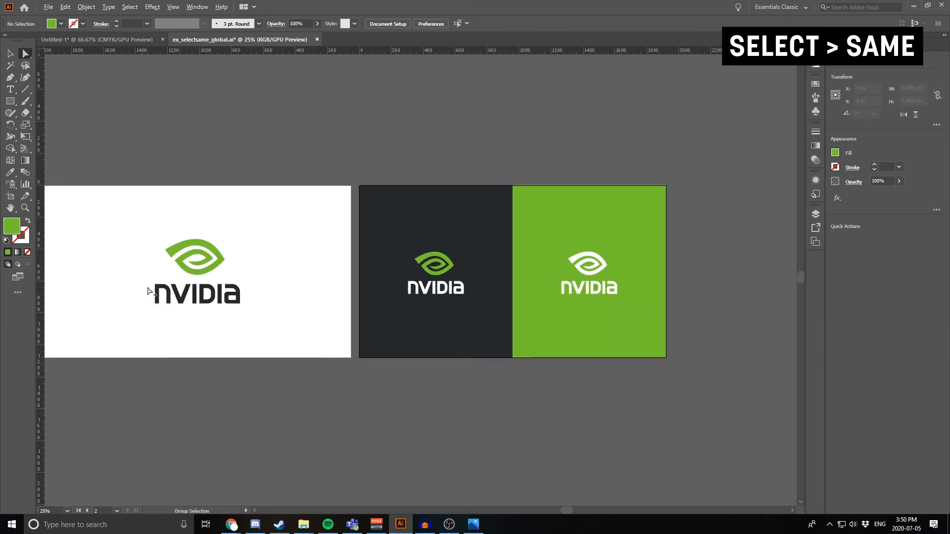
pyautogui.scroll(1, 275, 365)
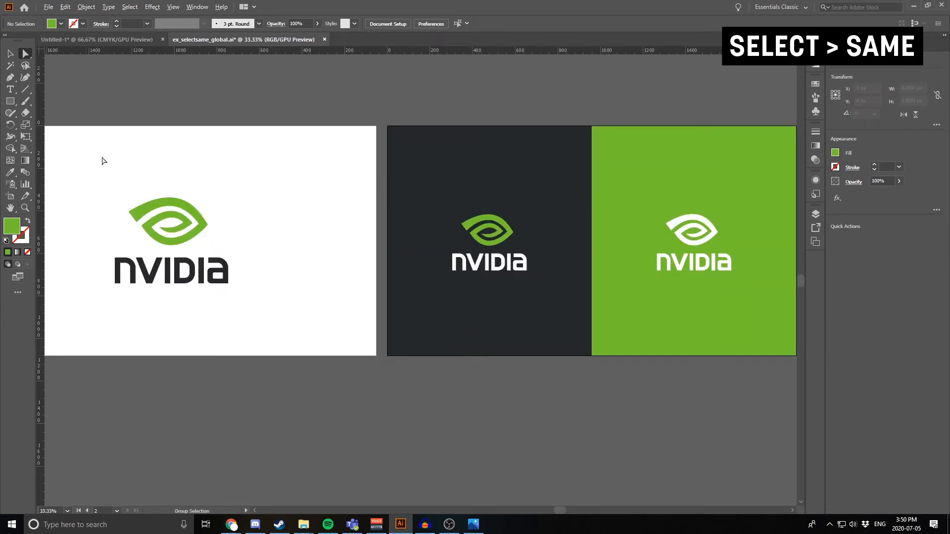
pyautogui.click(155, 208)
pyautogui.press('m')
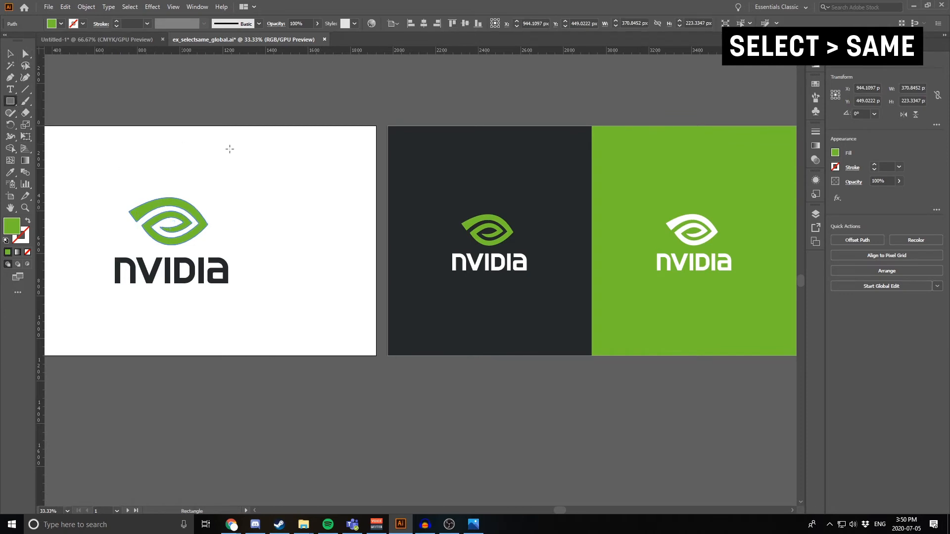
pyautogui.moveTo(229, 148); pyautogui.dragTo(268, 186)
pyautogui.hotkey('ctrl', 'z')
pyautogui.click(25, 54)
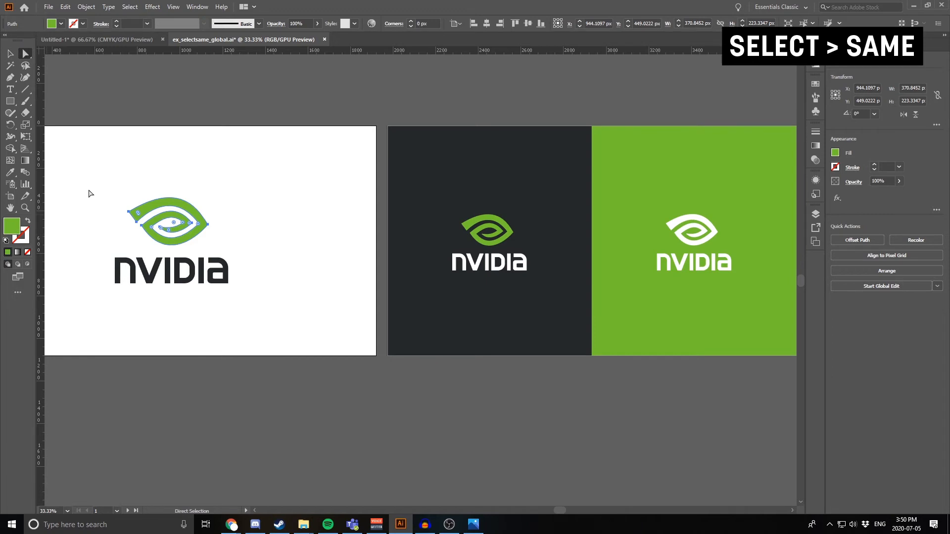
# Select all objects with the same fill color as the green eye and recolor them with the purple swatch.
pyautogui.click(130, 6)
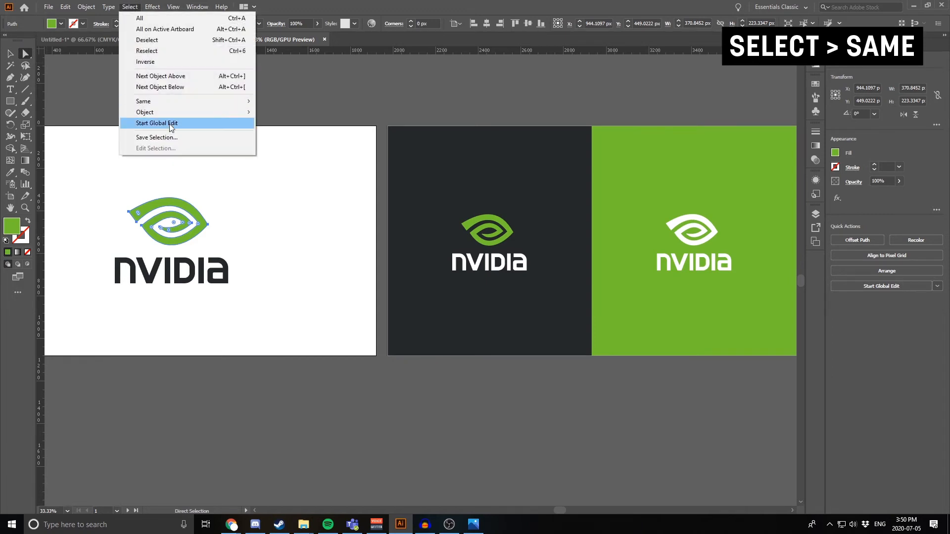
pyautogui.moveTo(165, 103)
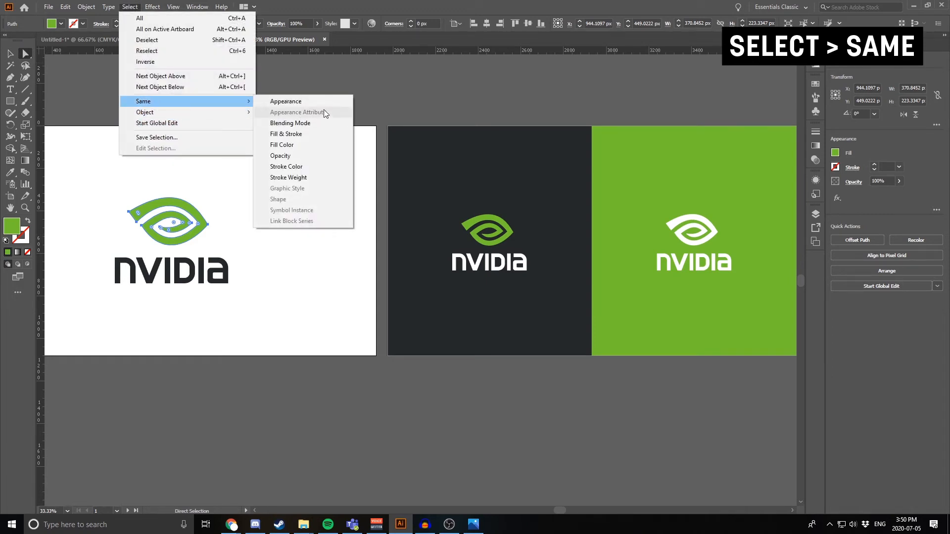
pyautogui.click(316, 144)
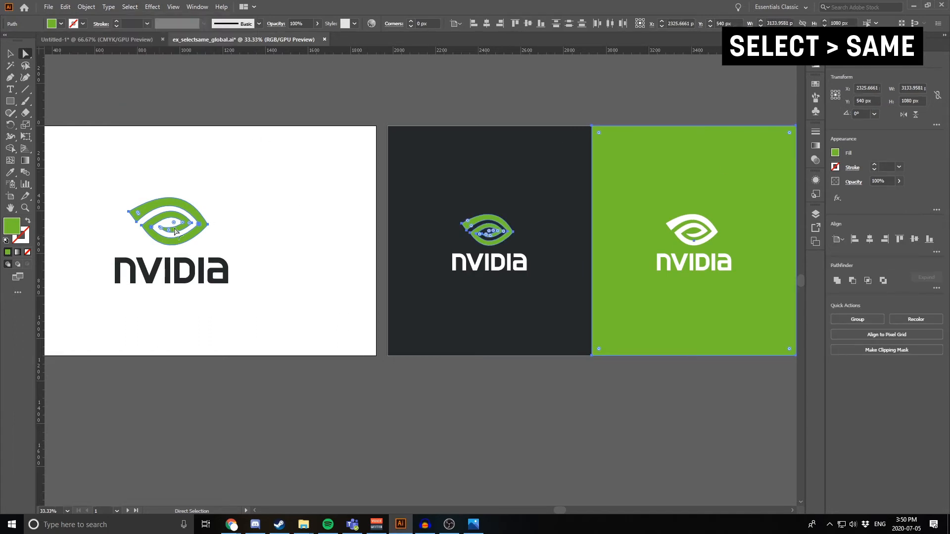
pyautogui.click(61, 23)
pyautogui.click(97, 47)
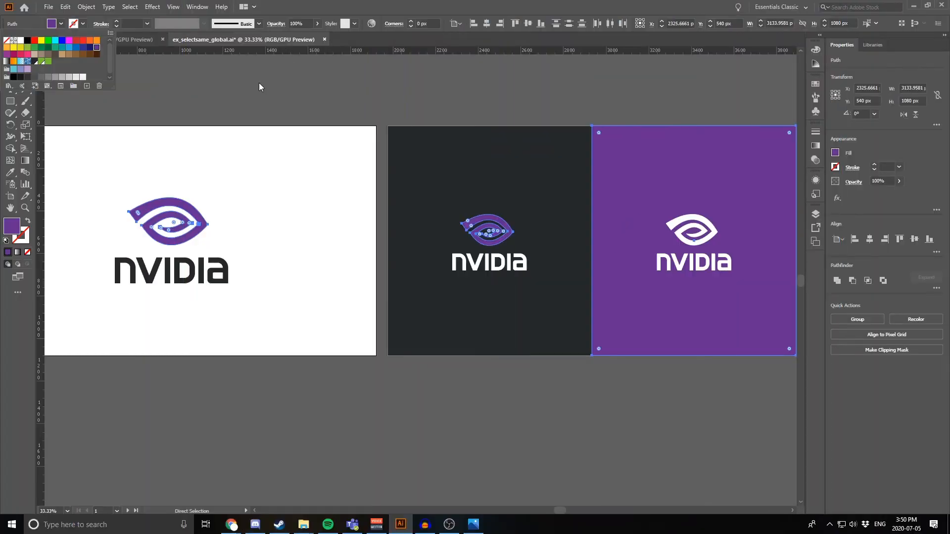
pyautogui.click(259, 82)
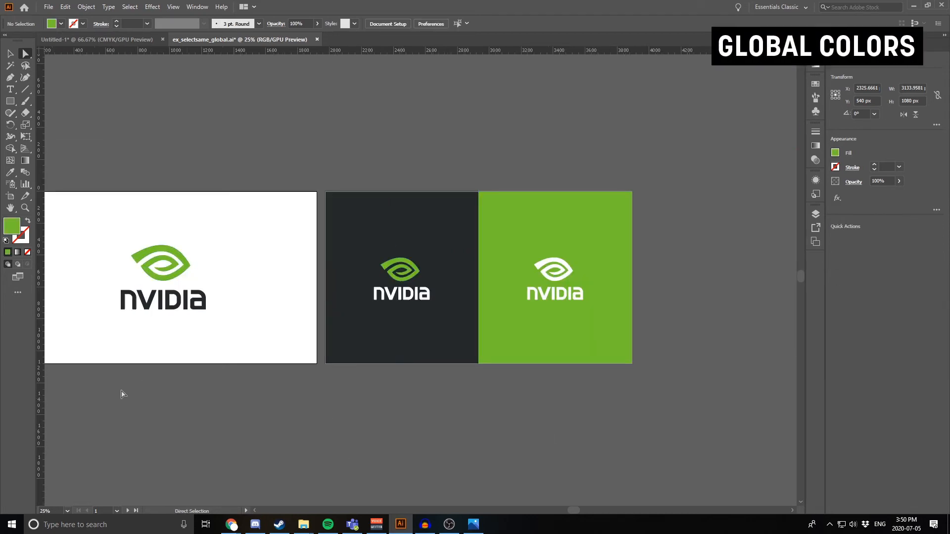
# Select the green eye on the white artboard and extend the selection to every object with the same fill color.
pyautogui.moveTo(102, 230); pyautogui.dragTo(198, 274)
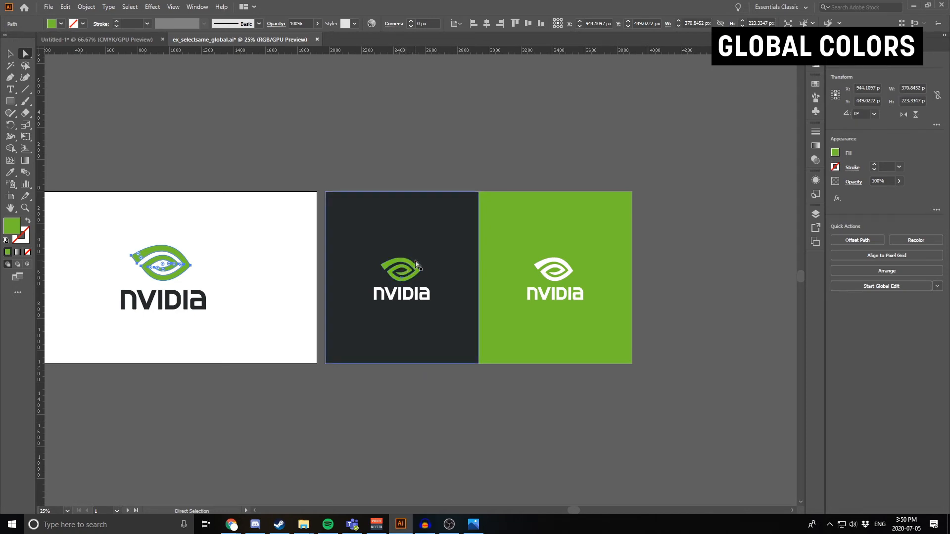
pyautogui.click(132, 243)
pyautogui.moveTo(102, 213); pyautogui.dragTo(248, 297)
pyautogui.scroll(1, 92, 235)
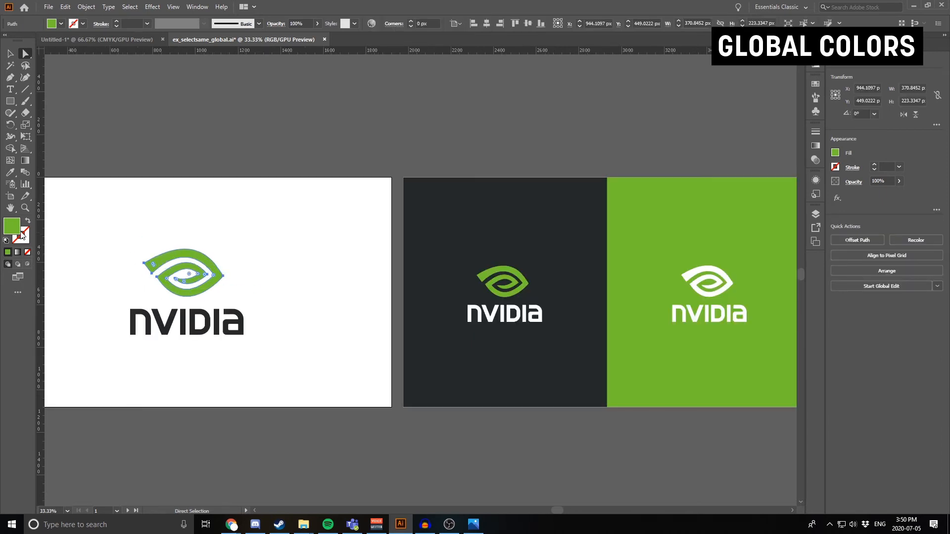
pyautogui.click(287, 267)
pyautogui.click(168, 254)
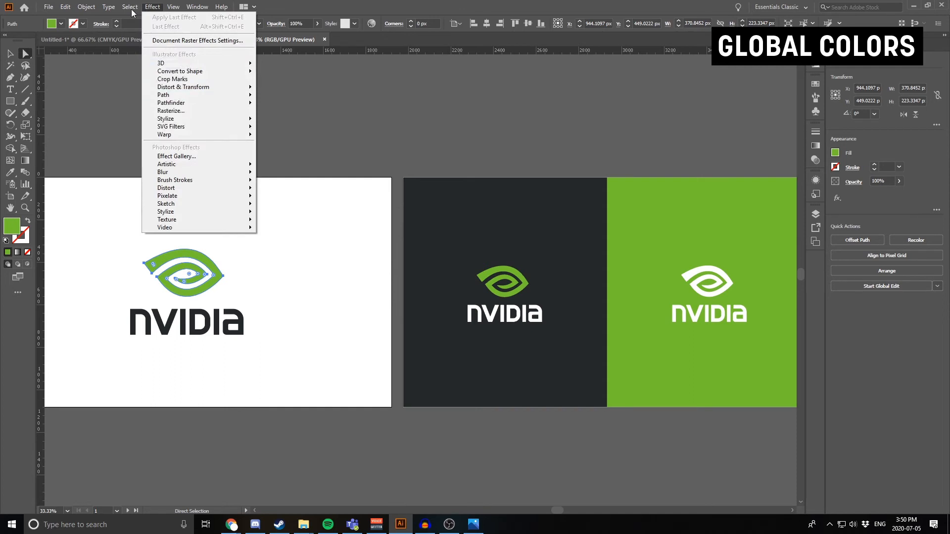
pyautogui.moveTo(169, 101)
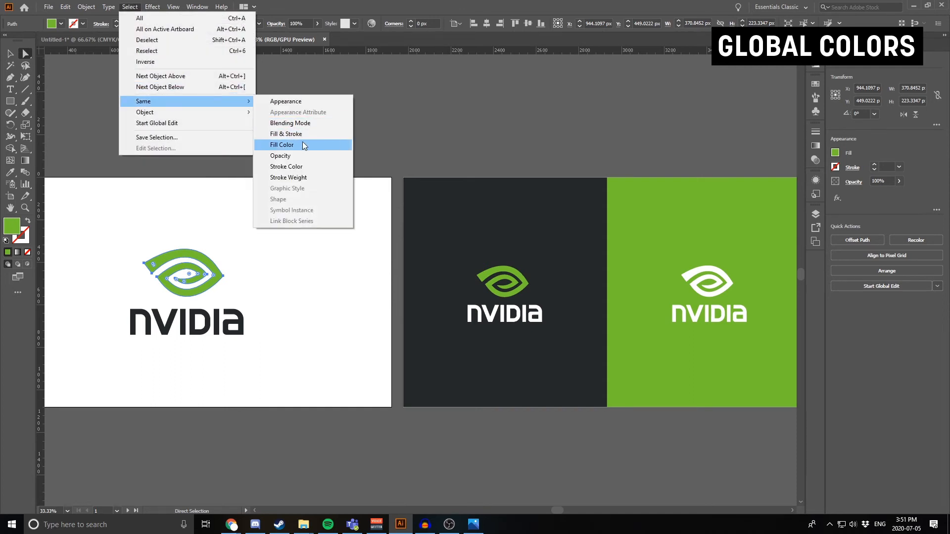
pyautogui.click(292, 144)
# Save the green fill of the selected shapes as a new global swatch, R=118 G=193 B=48, and deselect everything.
pyautogui.click(58, 26)
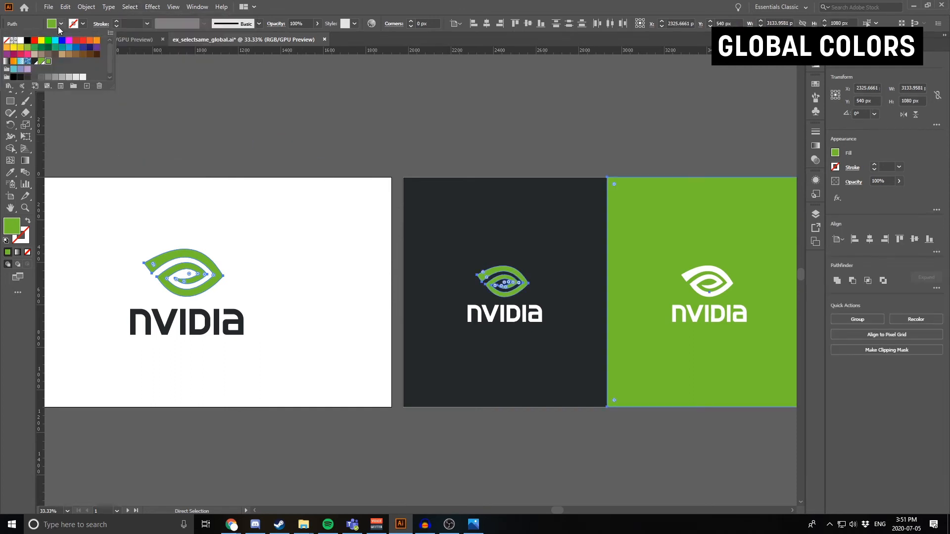
pyautogui.click(86, 86)
pyautogui.click(384, 221)
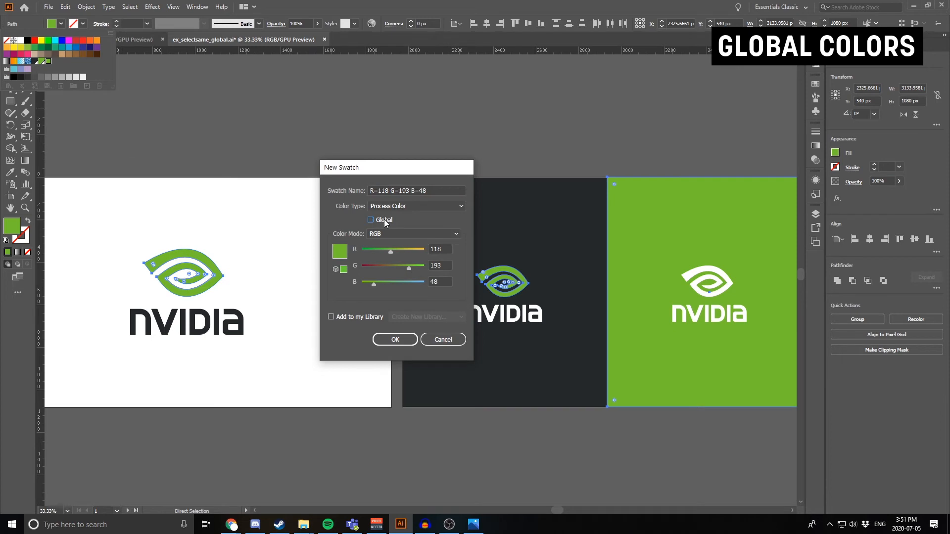
pyautogui.click(395, 340)
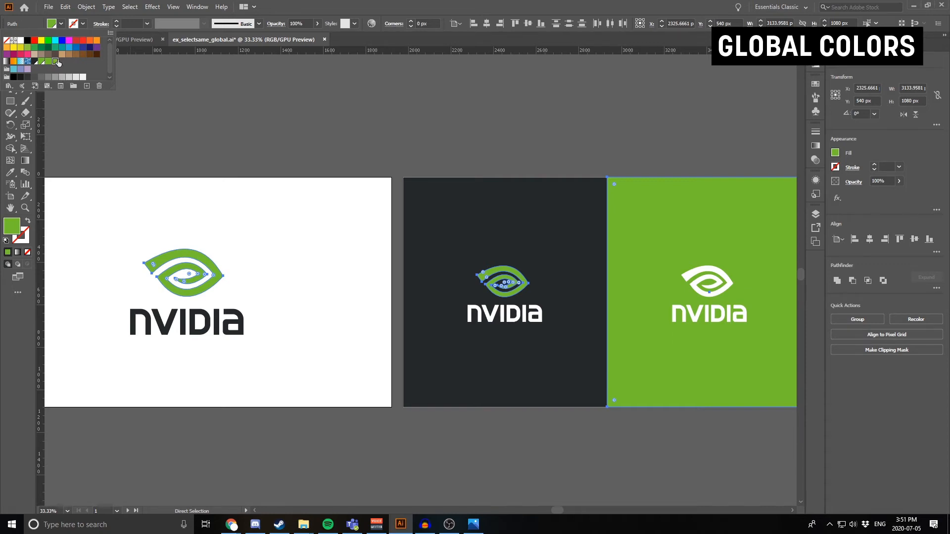
pyautogui.click(233, 94)
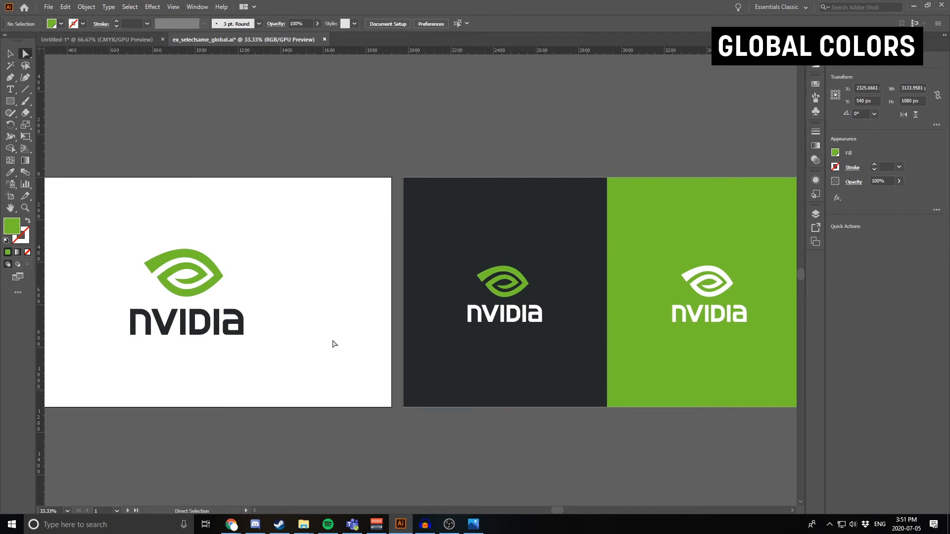
# Open the options of the global green swatch, turn on Preview, and shift its red and green values.
pyautogui.scroll(-1, 315, 302)
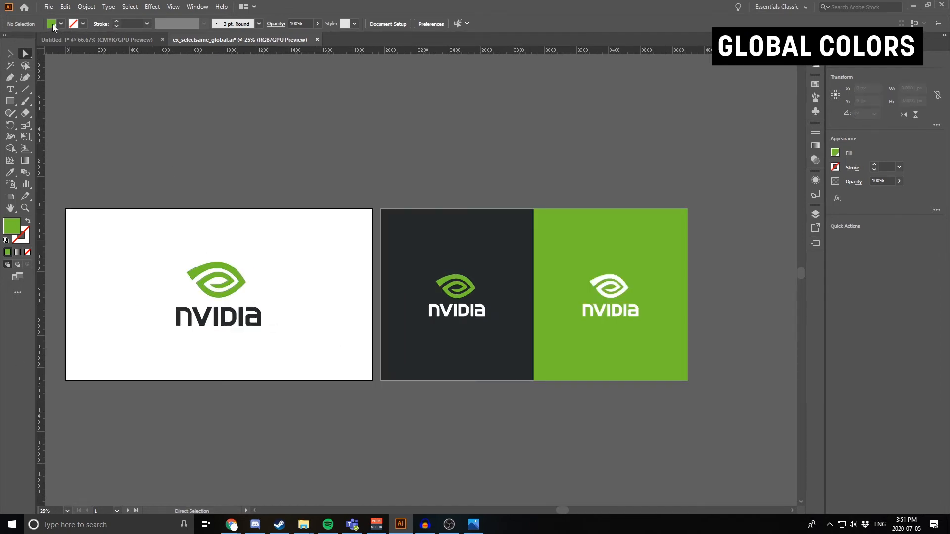
pyautogui.click(52, 25)
pyautogui.doubleClick(55, 61)
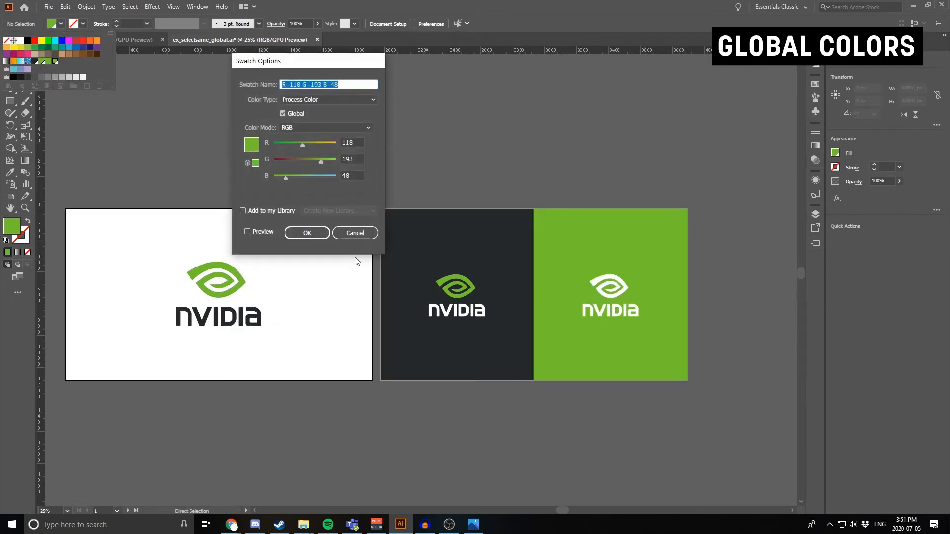
pyautogui.click(257, 232)
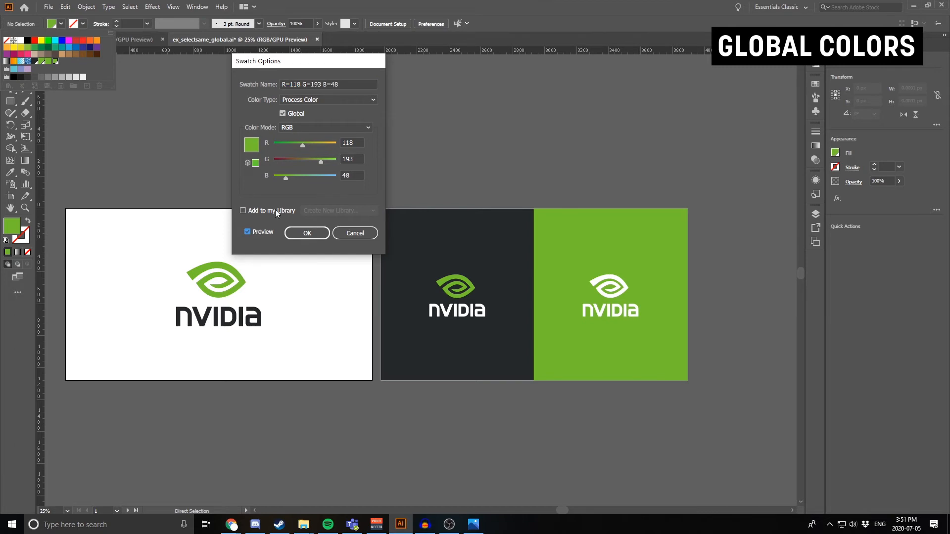
pyautogui.click(322, 144)
pyautogui.moveTo(289, 159); pyautogui.dragTo(293, 159)
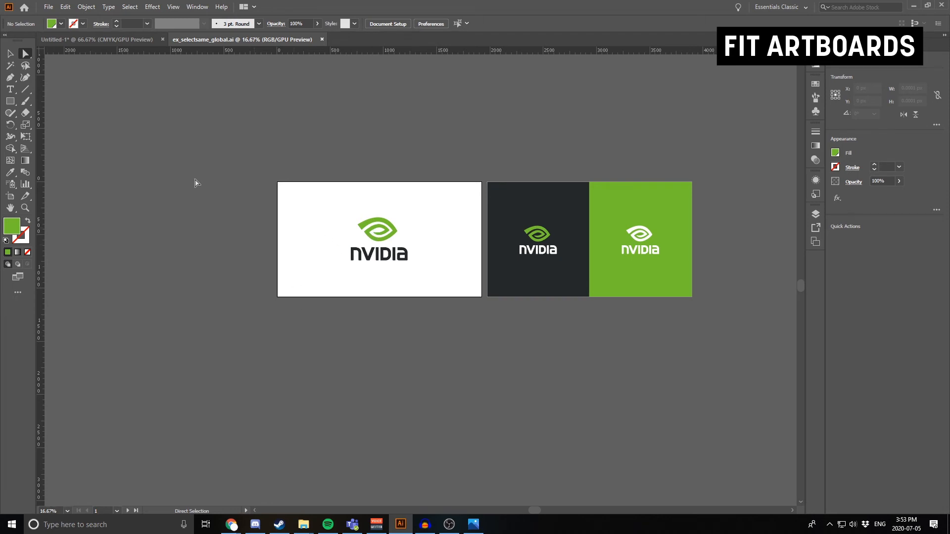
# Place a duplicate of the white artboard's NVIDIA logo in the empty canvas below that artboard.
pyautogui.press('v')
pyautogui.click(376, 229)
pyautogui.moveTo(378, 233); pyautogui.dragTo(381, 393)
# Copy the wordmark out of the duplicated logo's group and place it as a separate object beside the logo.
pyautogui.scroll(3, 377, 450)
pyautogui.doubleClick(406, 340)
pyautogui.click(405, 335)
pyautogui.hotkey('ctrl', 'c')
pyautogui.doubleClick(590, 300)
pyautogui.hotkey('ctrl', 'v')
pyautogui.scroll(-2, 312, 352)
pyautogui.moveTo(403, 315); pyautogui.dragTo(581, 325)
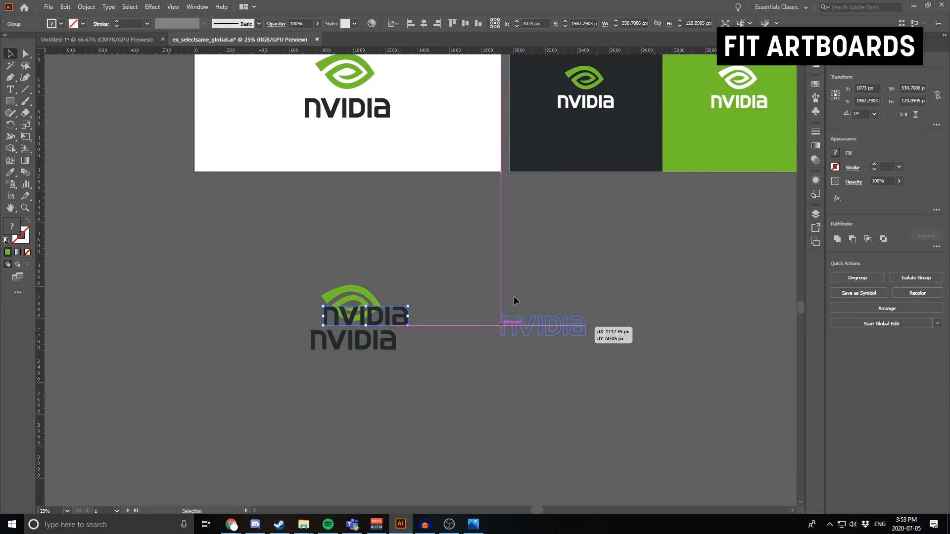
pyautogui.click(514, 296)
# Copy the green eye out of the duplicated logo, place it beyond the separate wordmark, and shift the wordmark slightly towards the logo.
pyautogui.doubleClick(368, 292)
pyautogui.click(368, 291)
pyautogui.hotkey('ctrl', 'c')
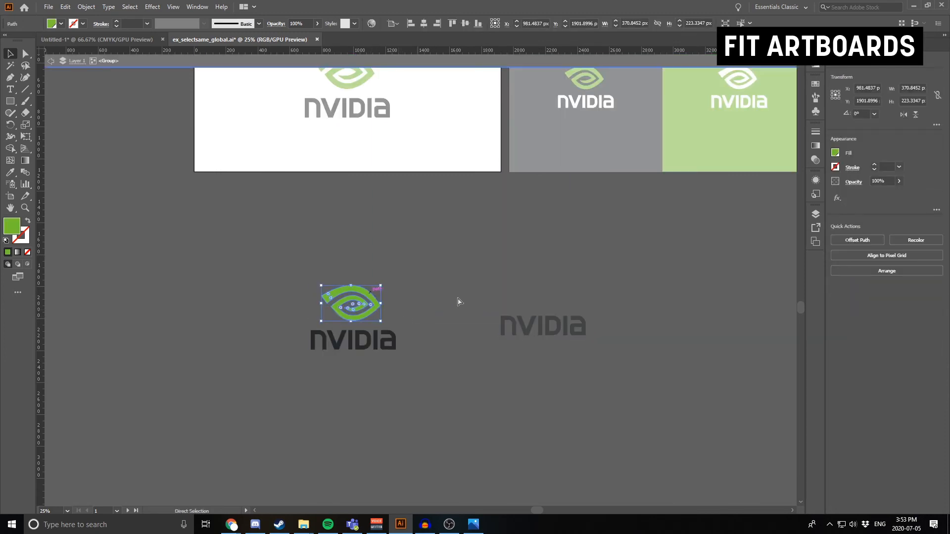
pyautogui.doubleClick(458, 299)
pyautogui.hotkey('ctrl', 'v')
pyautogui.moveTo(449, 287); pyautogui.dragTo(684, 329)
pyautogui.click(629, 272)
pyautogui.scroll(1, 629, 277)
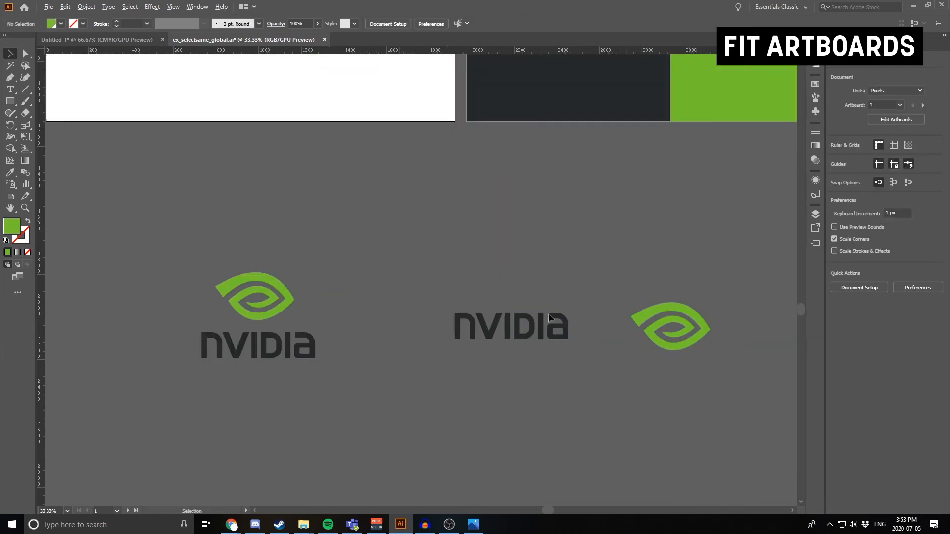
pyautogui.moveTo(487, 325); pyautogui.dragTo(479, 325)
pyautogui.click(368, 329)
pyautogui.scroll(-1, 368, 329)
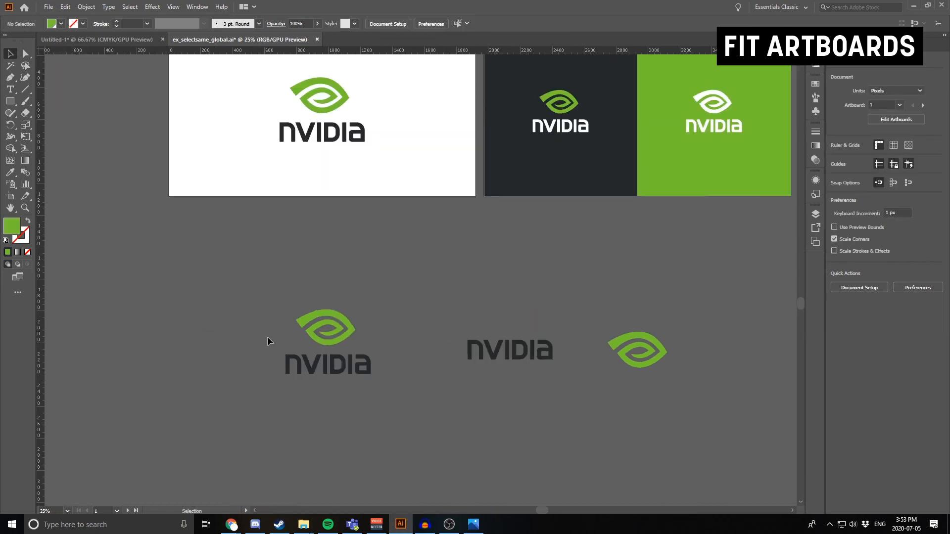
# Try drawing an artboard freehand around the duplicated logo, and undo it.
pyautogui.click(10, 196)
pyautogui.moveTo(259, 292); pyautogui.dragTo(403, 396)
pyautogui.hotkey('ctrl', 'z')
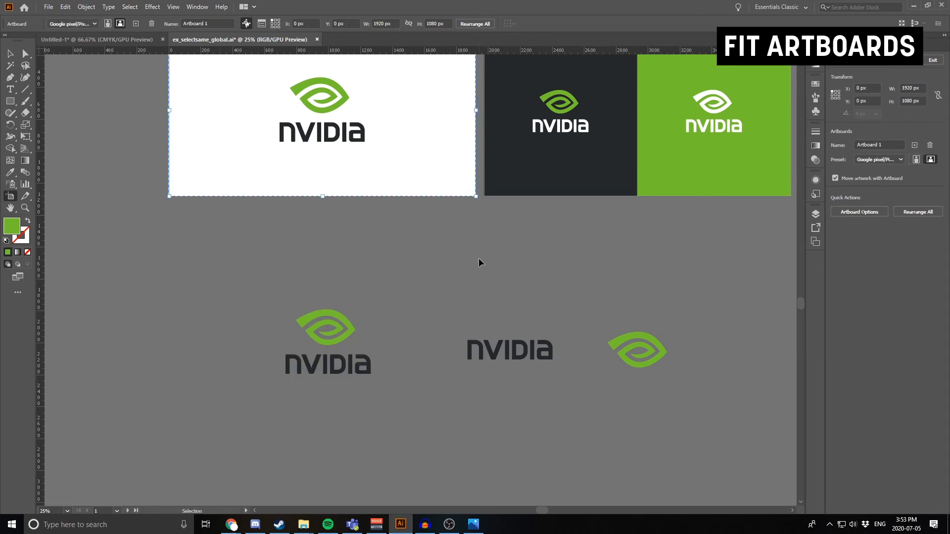
pyautogui.click(14, 54)
# Create artboards fitted exactly to the duplicated logo and to the separate wordmark with the Artboard tool.
pyautogui.click(10, 196)
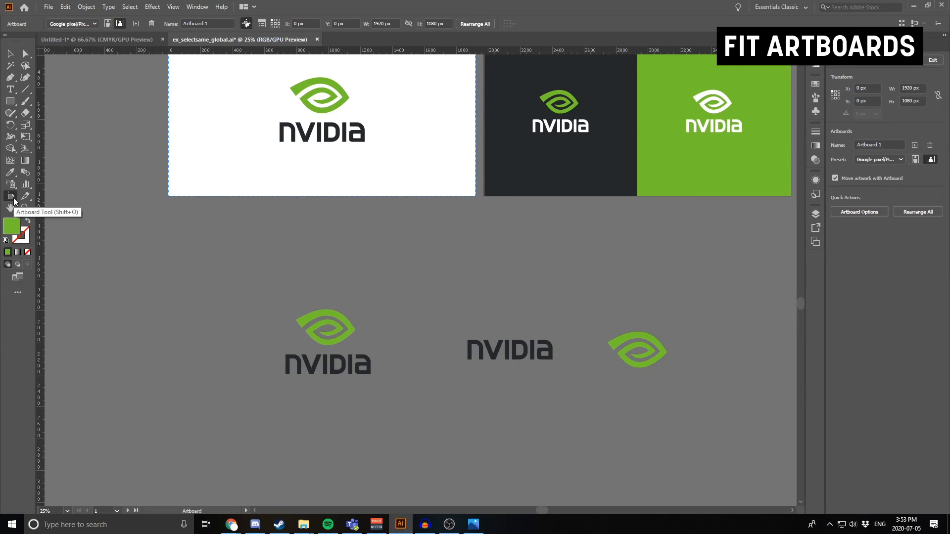
pyautogui.click(343, 339)
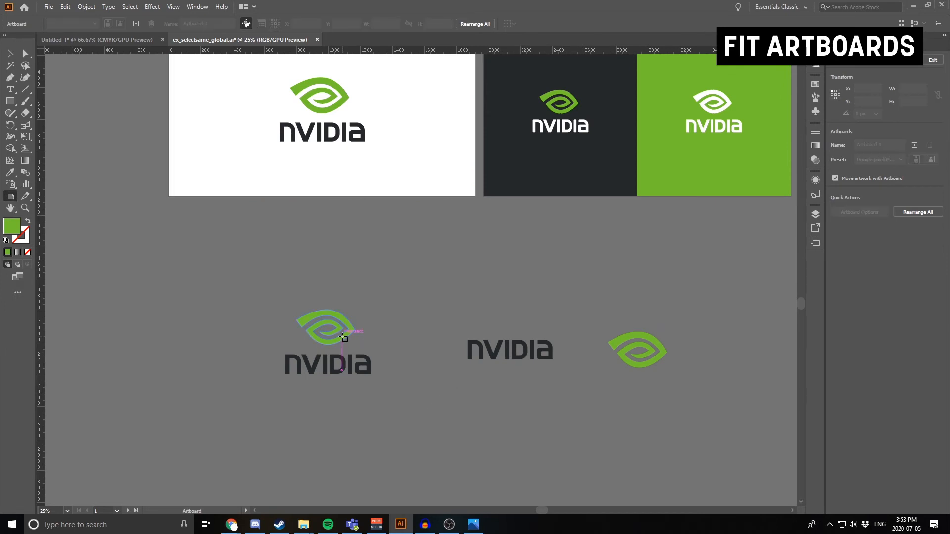
pyautogui.click(343, 339)
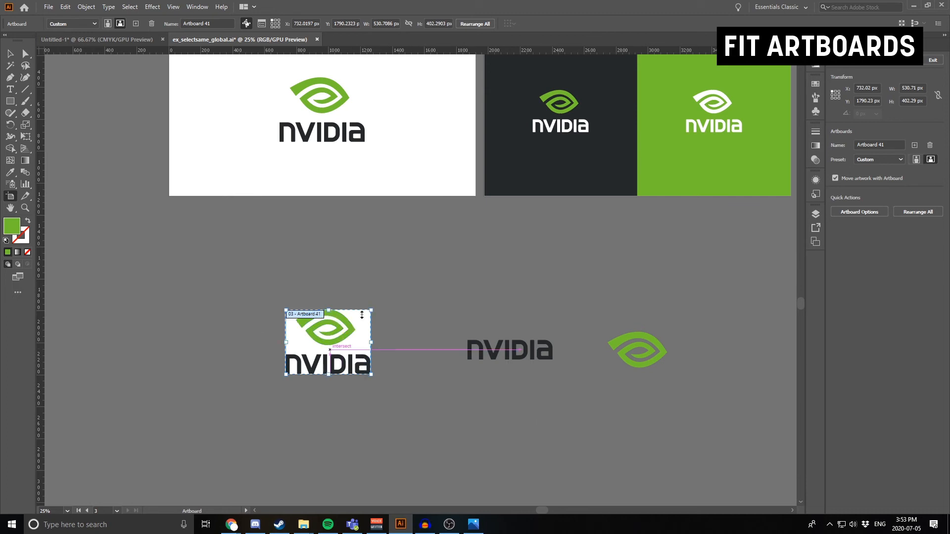
pyautogui.click(497, 350)
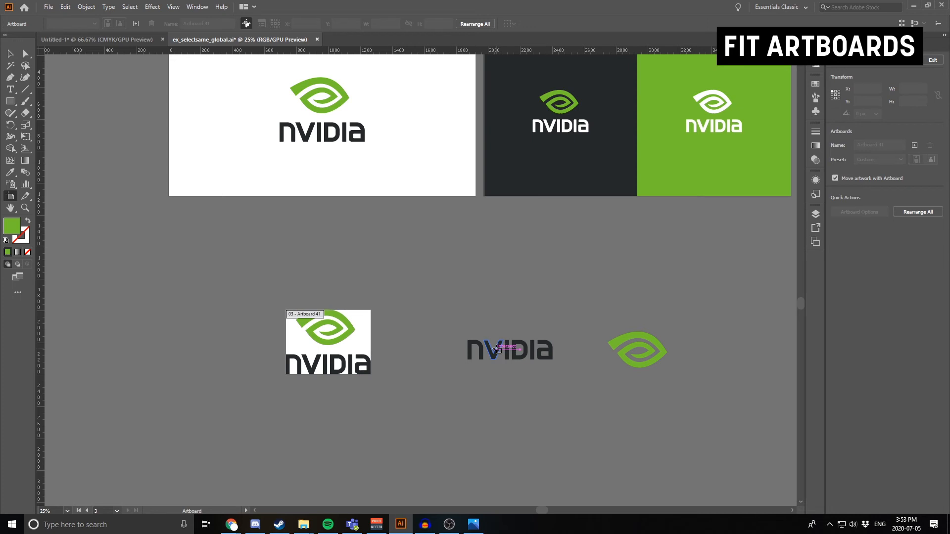
pyautogui.click(497, 350)
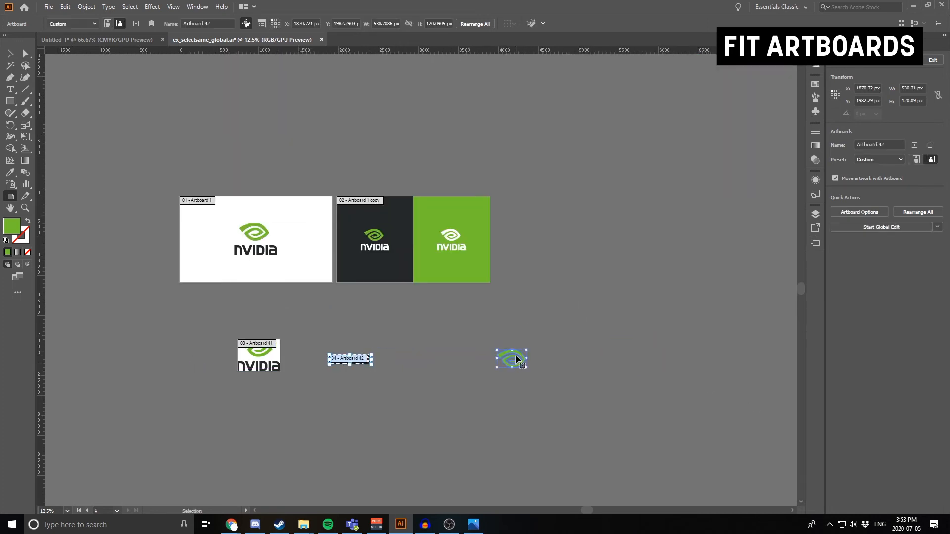
# Draw an artboard of about 951 × 660 px around the separate eye and resize it with the Fit to Selected Art preset.
pyautogui.scroll(1, 515, 355)
pyautogui.moveTo(437, 274); pyautogui.dragTo(589, 379)
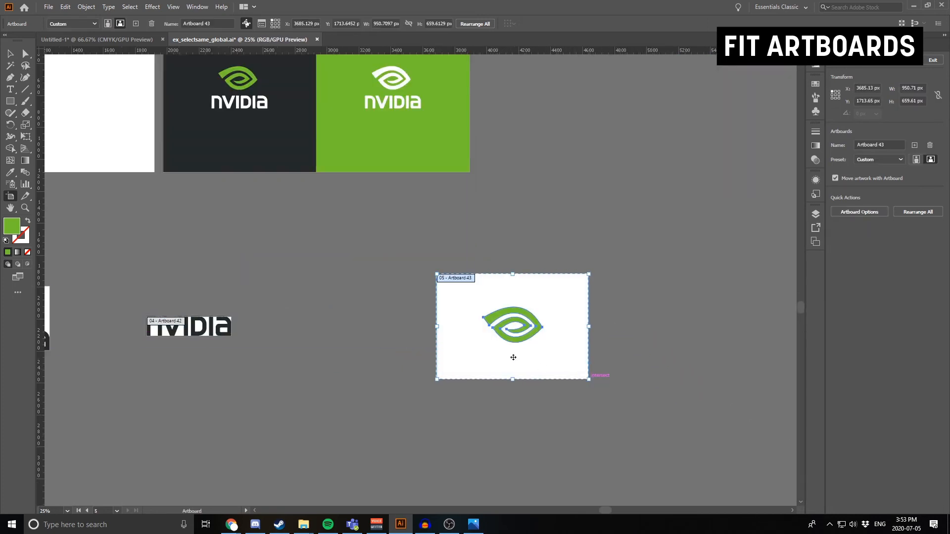
pyautogui.hotkey('ctrl', '0')
pyautogui.scroll(-3, 473, 416)
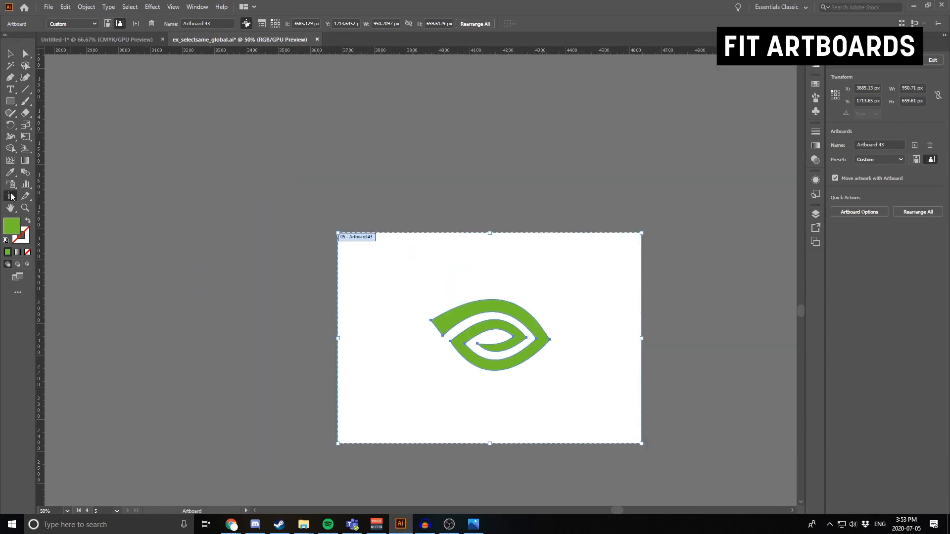
pyautogui.press('ctrl')
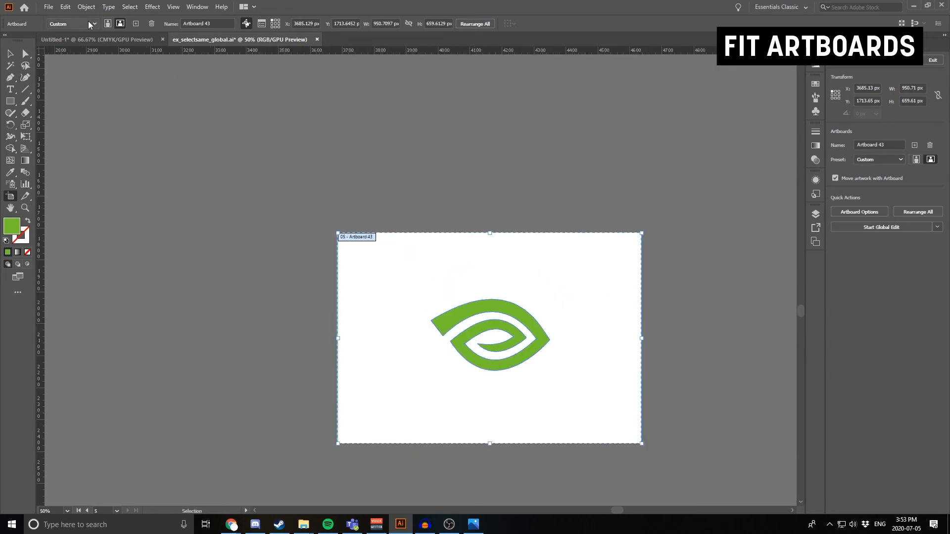
pyautogui.click(90, 24)
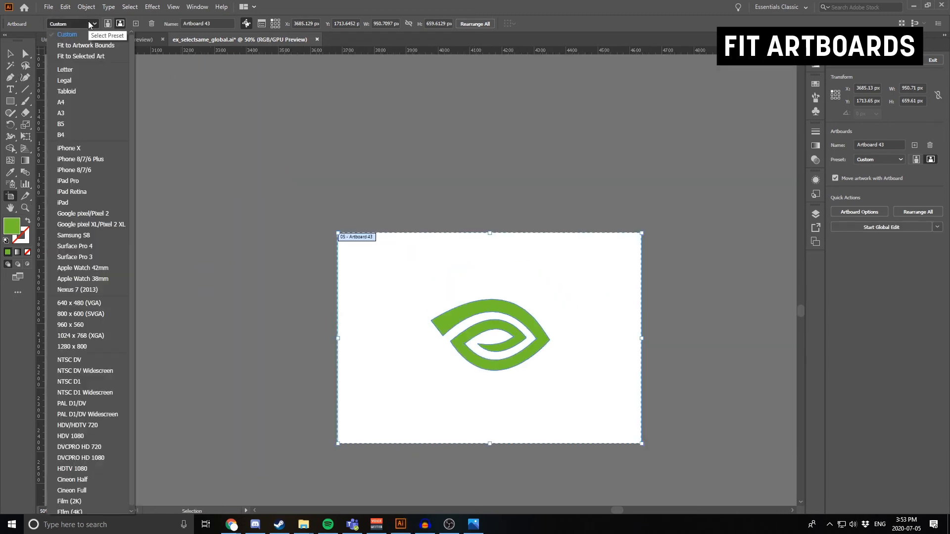
pyautogui.click(109, 56)
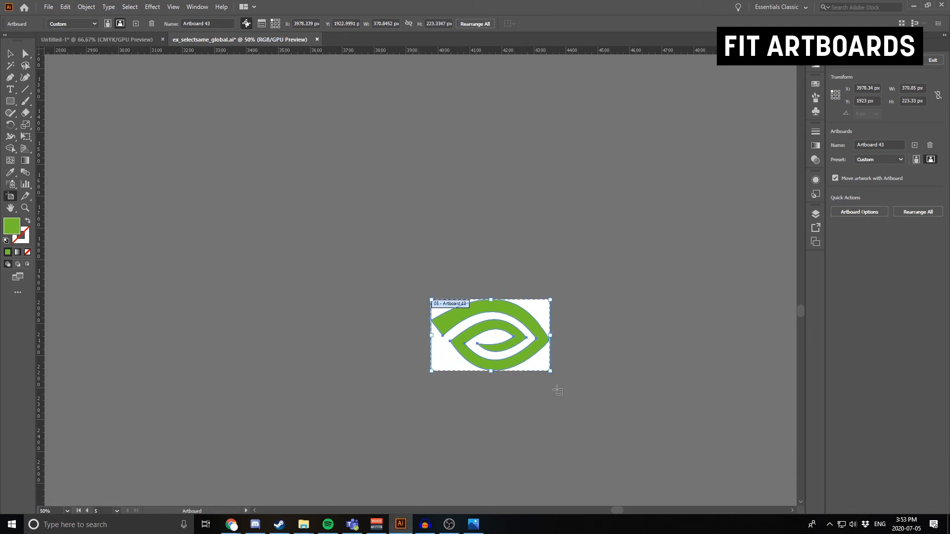
pyautogui.scroll(-4, 522, 371)
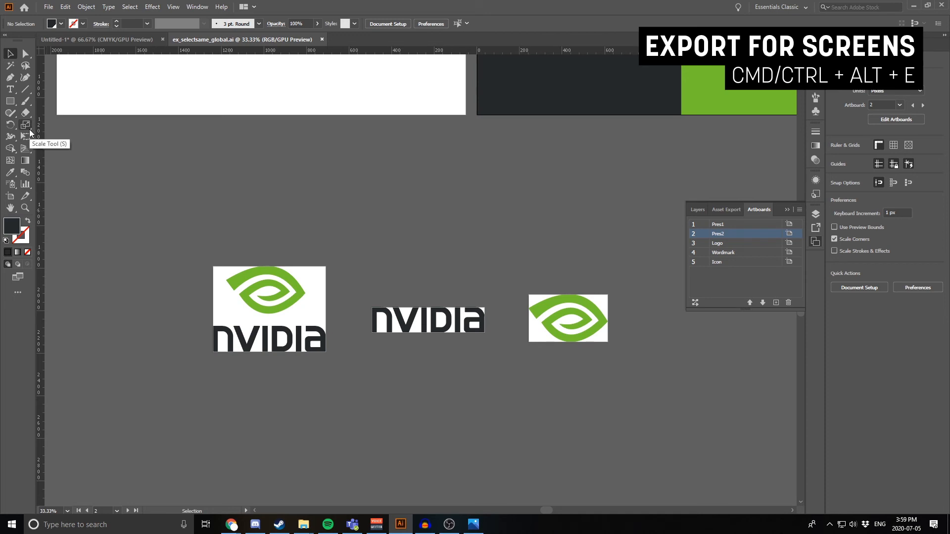
pyautogui.moveTo(652, 421); pyautogui.dragTo(762, 441)
pyautogui.click(138, 177)
pyautogui.click(81, 61)
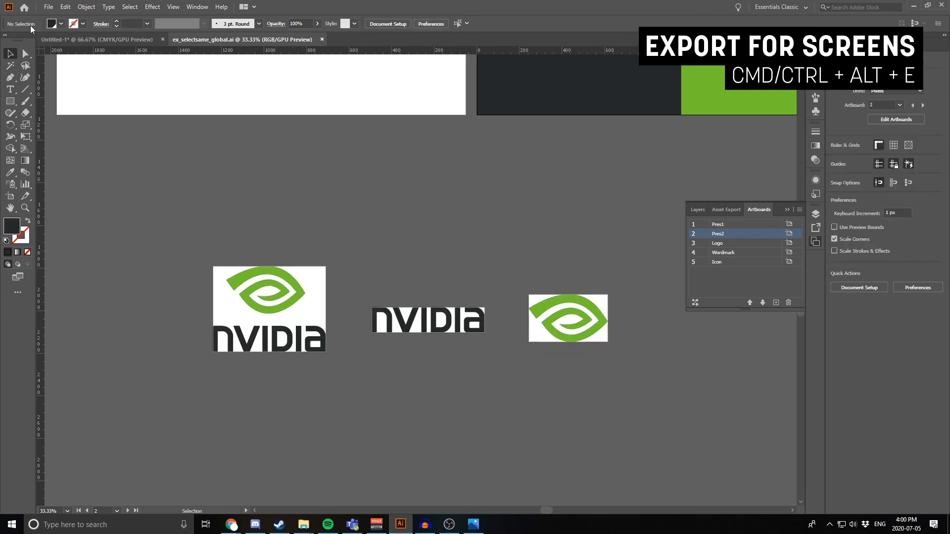
# Open Export for Screens, open the Logo artboard's name for editing, and leave the name field.
pyautogui.click(52, 9)
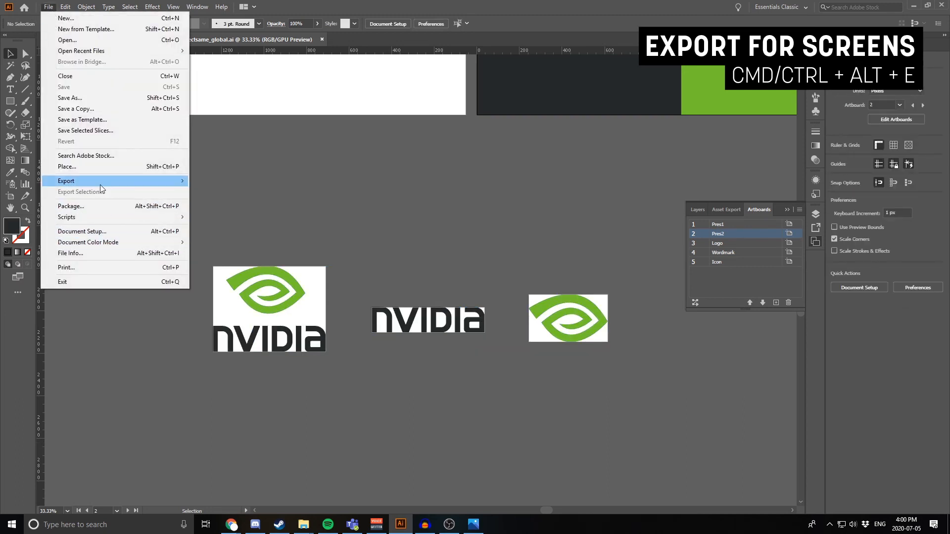
pyautogui.moveTo(101, 182)
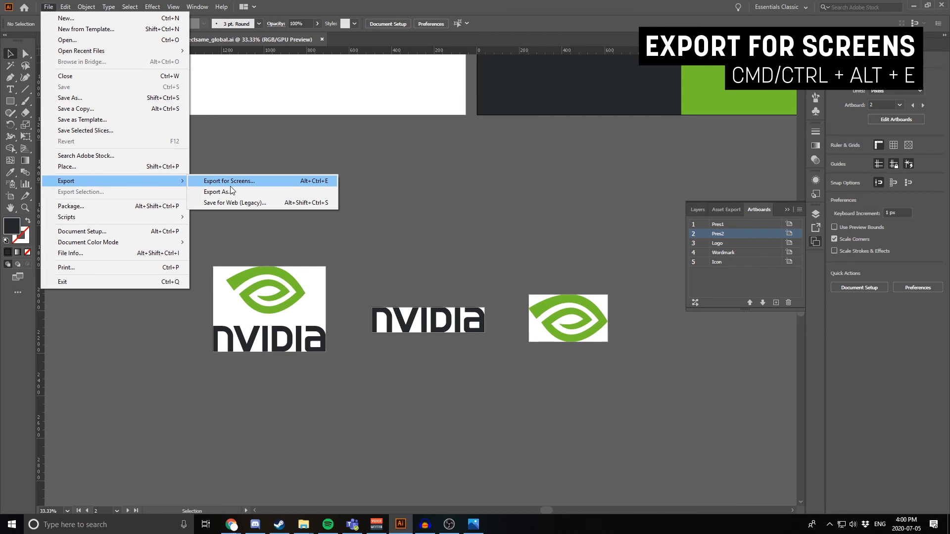
pyautogui.click(246, 182)
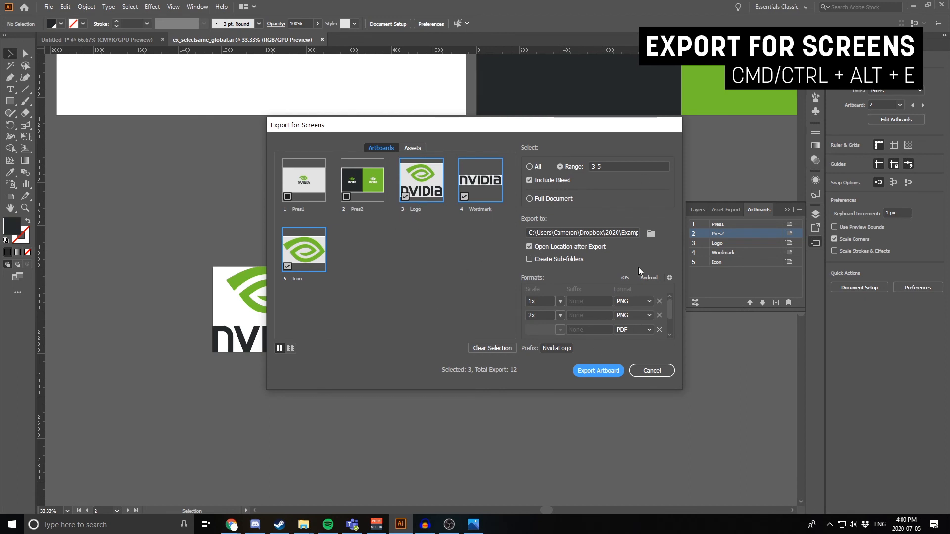
pyautogui.click(417, 208)
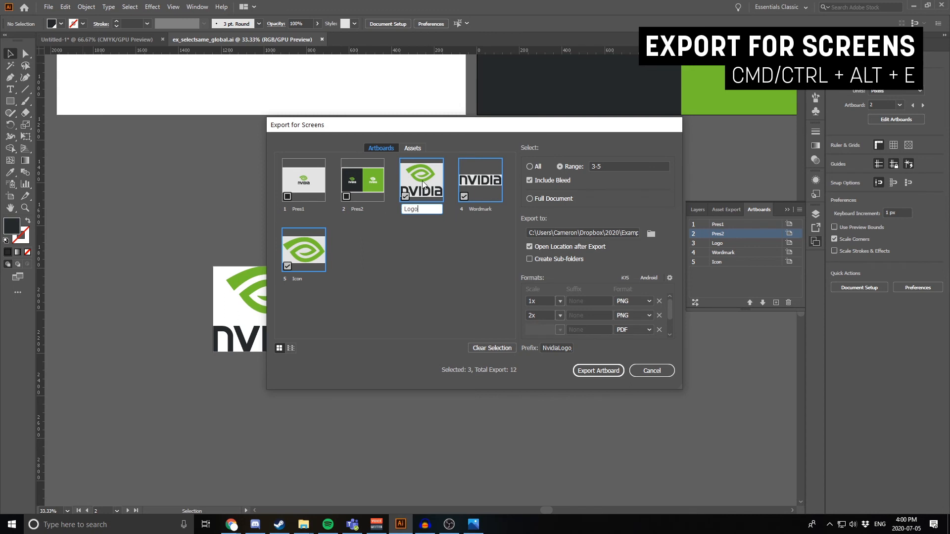
pyautogui.click(478, 233)
# Remove every export format except the 1x PNG row, and open and save the PNG format settings.
pyautogui.click(660, 316)
pyautogui.click(661, 316)
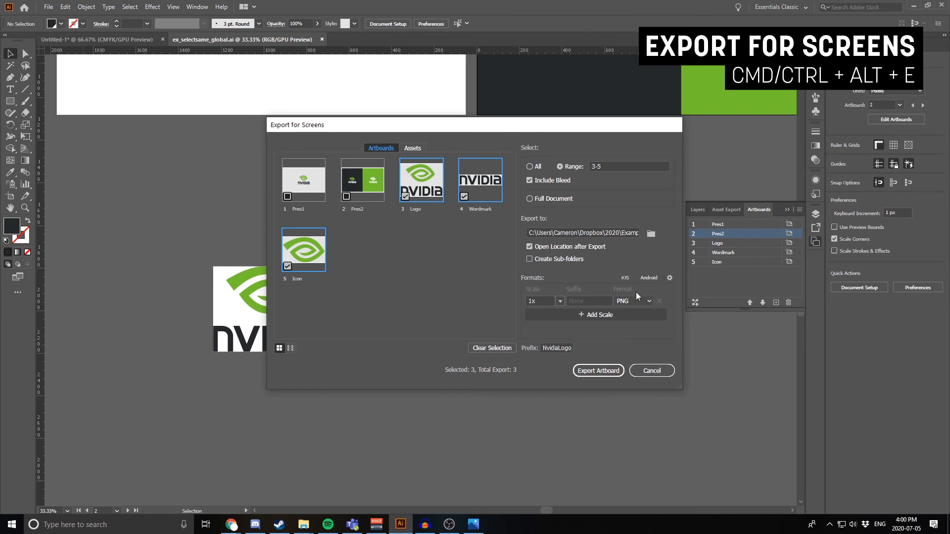
pyautogui.click(669, 278)
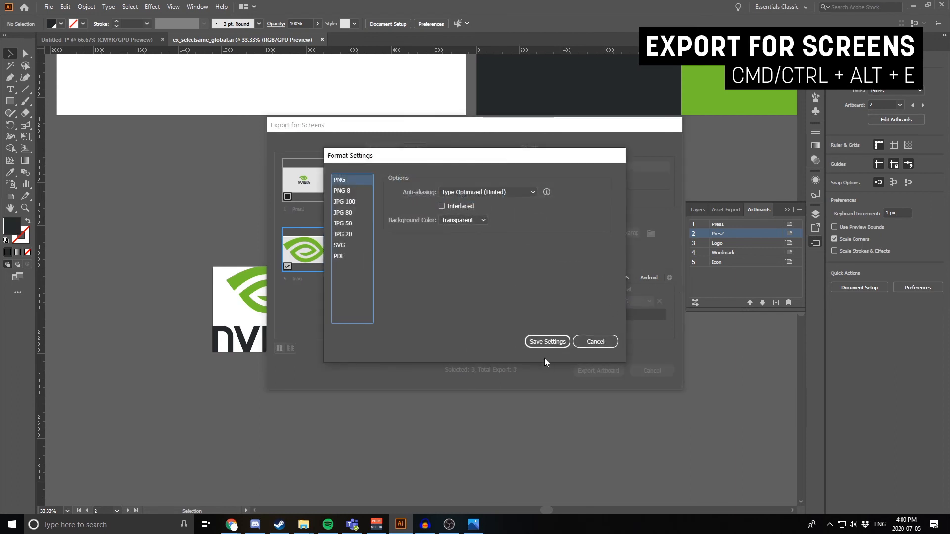
pyautogui.click(546, 341)
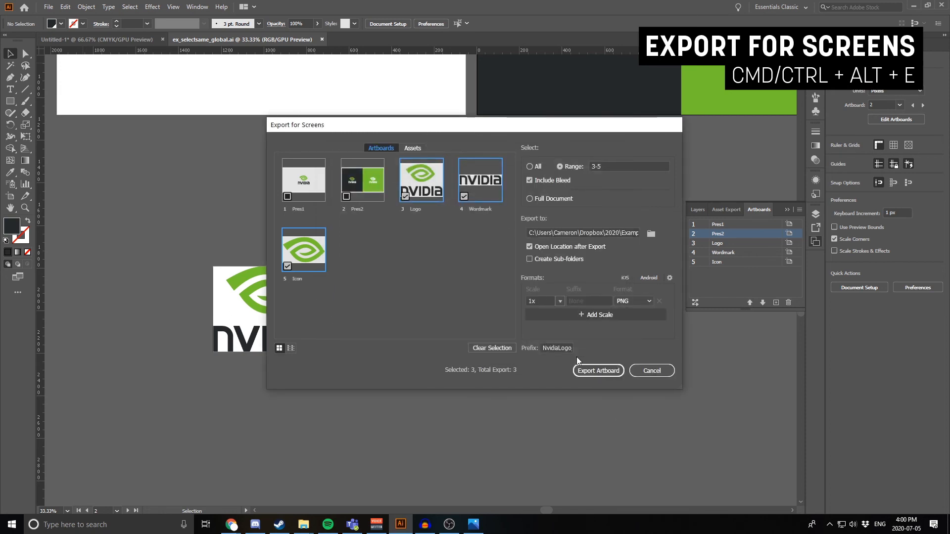
pyautogui.click(599, 315)
pyautogui.click(560, 316)
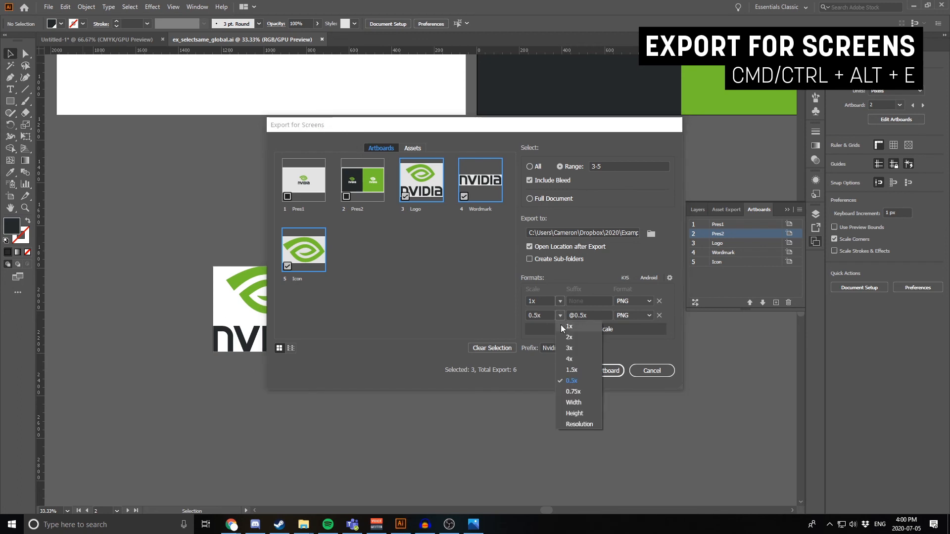
pyautogui.click(587, 337)
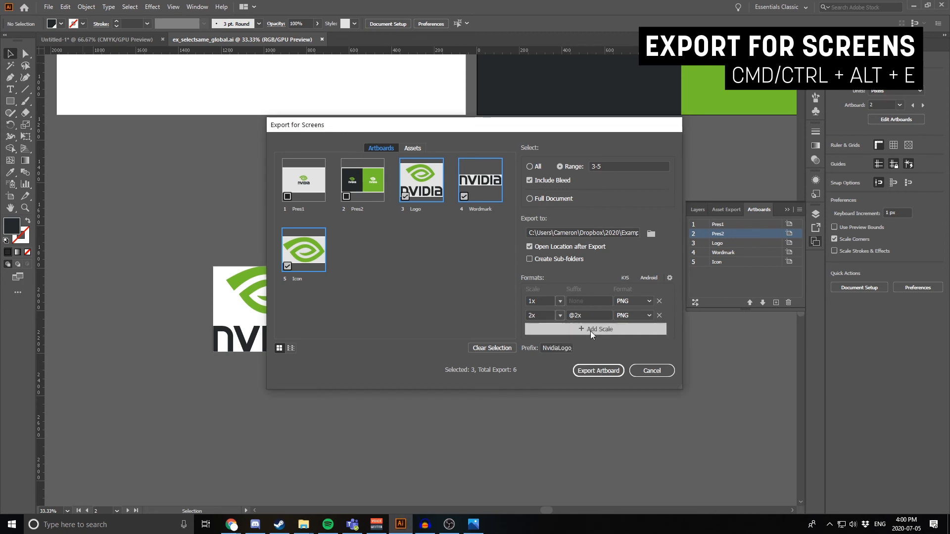
# Add two more export rows, setting one format to PDF and the other to SVG.
pyautogui.click(640, 329)
pyautogui.click(634, 317)
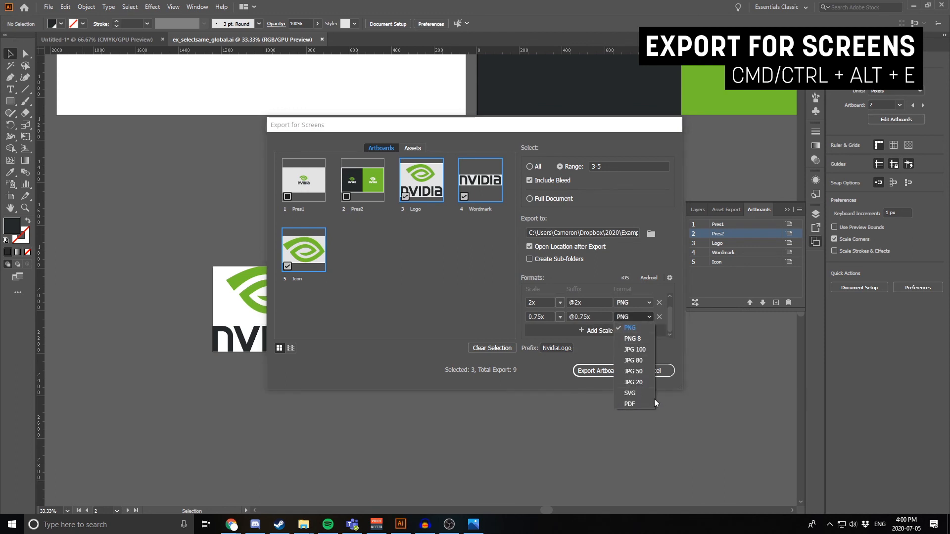
pyautogui.click(629, 404)
pyautogui.click(622, 333)
pyautogui.click(633, 317)
pyautogui.click(630, 379)
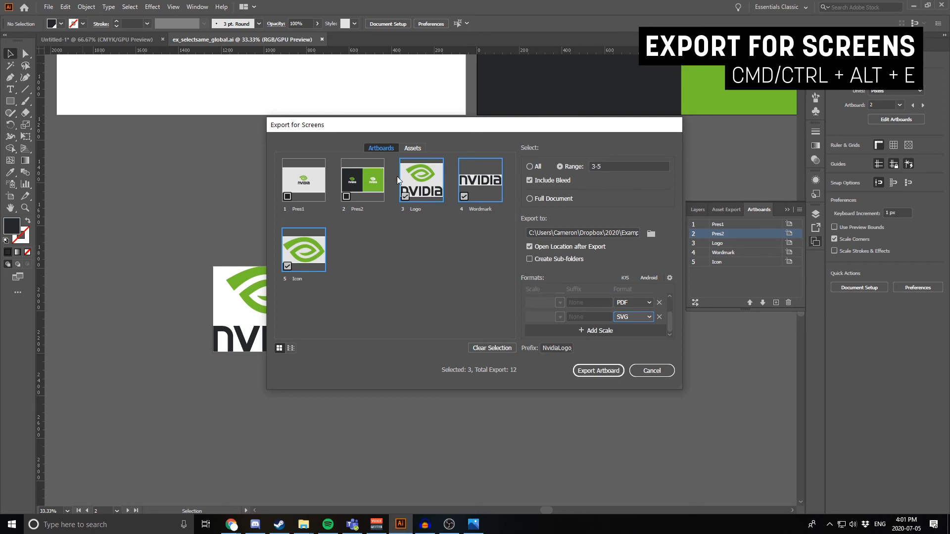
# Export the Logo, Wordmark and Icon artboards, replace the existing files, and look over the files in the Example folder.
pyautogui.click(604, 373)
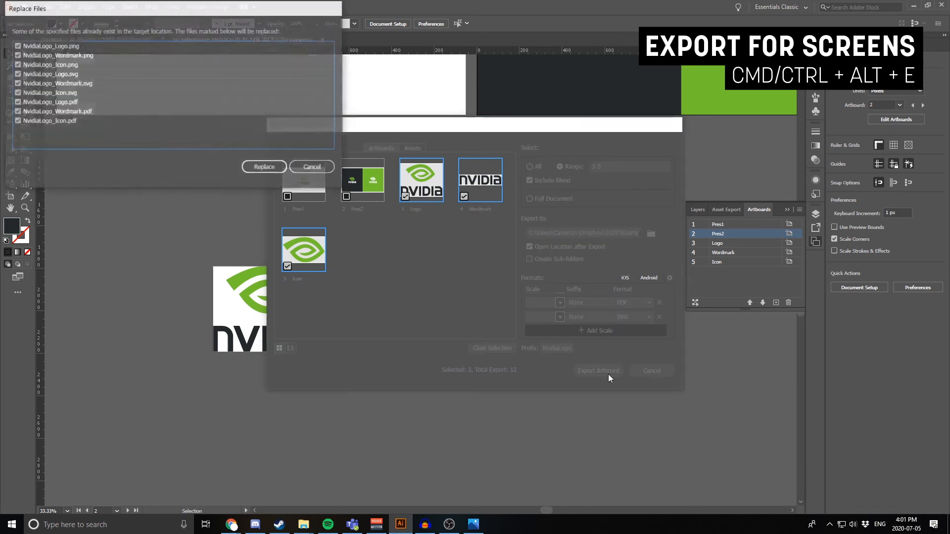
pyautogui.click(278, 170)
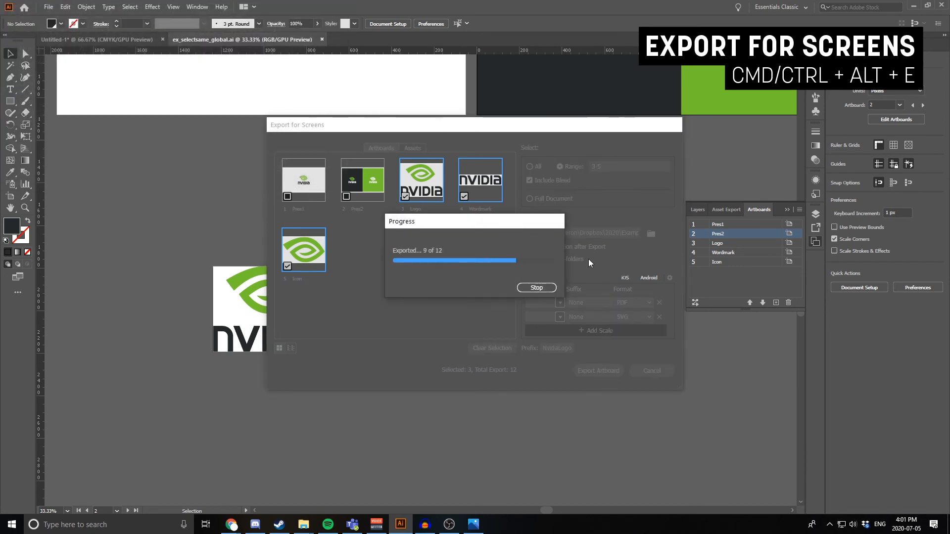
pyautogui.moveTo(554, 376); pyautogui.dragTo(313, 187)
pyautogui.click(452, 355)
# Open the exported NvidiaLogo_Icon PDF in Acrobat to check it, close it, and select the NvidiaLogo_Icon PNG in the Example folder.
pyautogui.click(361, 213)
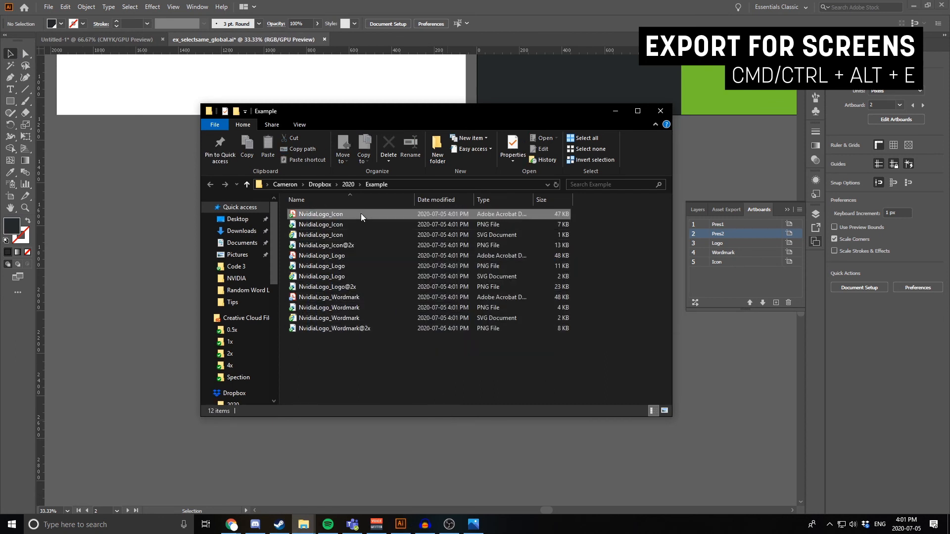
pyautogui.doubleClick(360, 213)
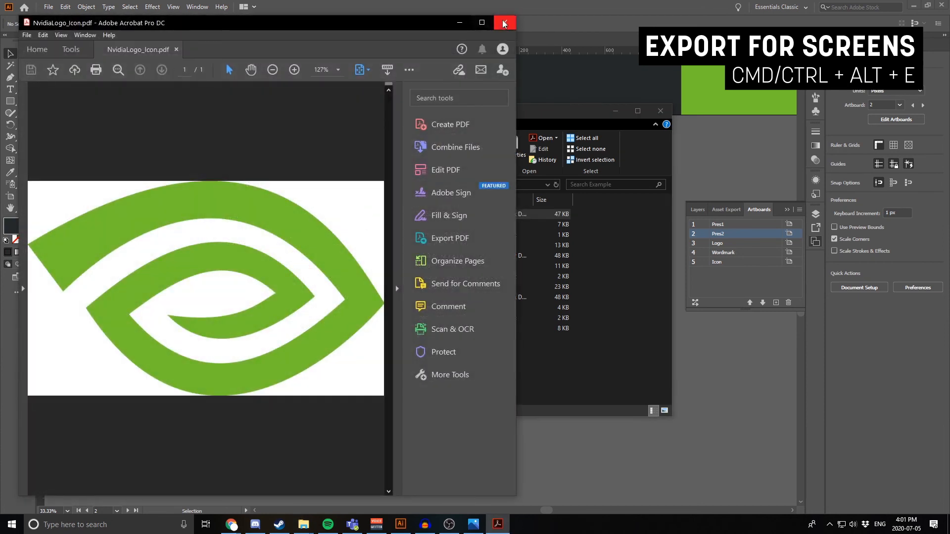
pyautogui.click(504, 23)
pyautogui.press('Down')
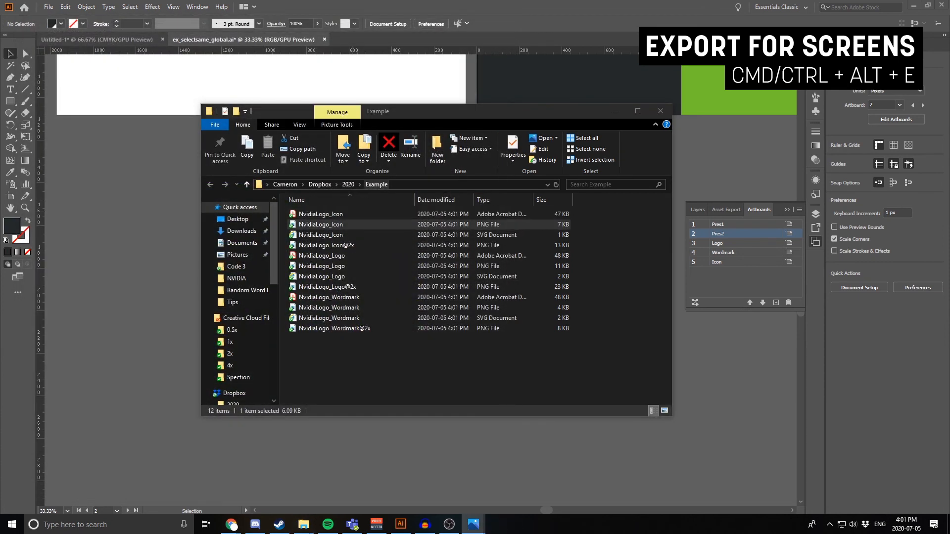
pyautogui.hotkey('alt', 'Tab')
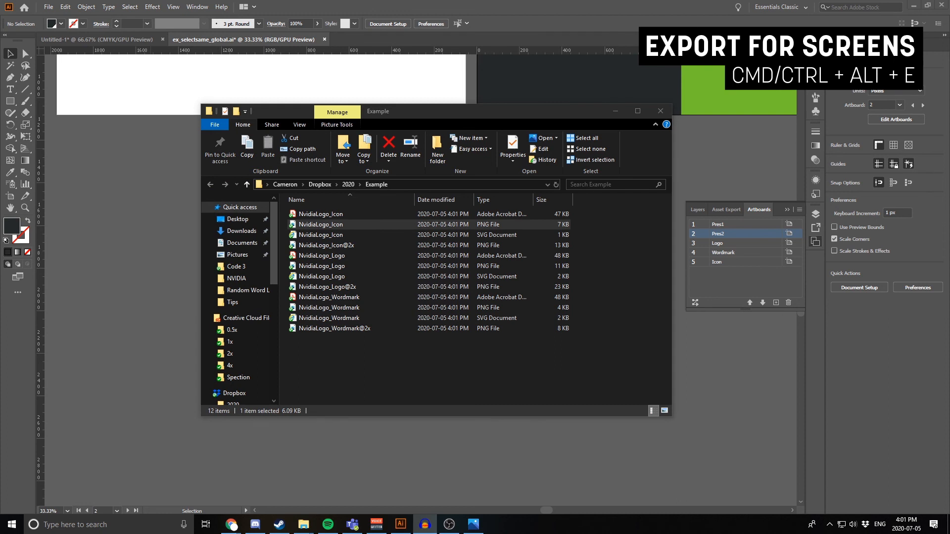